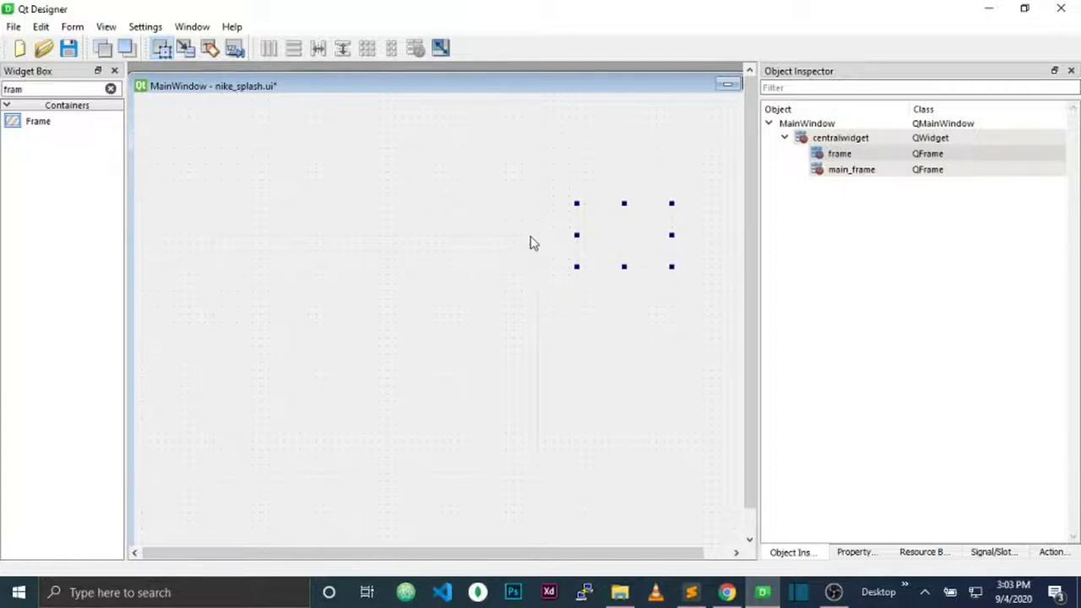
# - Delete main_frame from the form, then move the remaining frame and enlarge it to about 341 × 181
pyautogui.click(531, 243)
pyautogui.press('Delete')
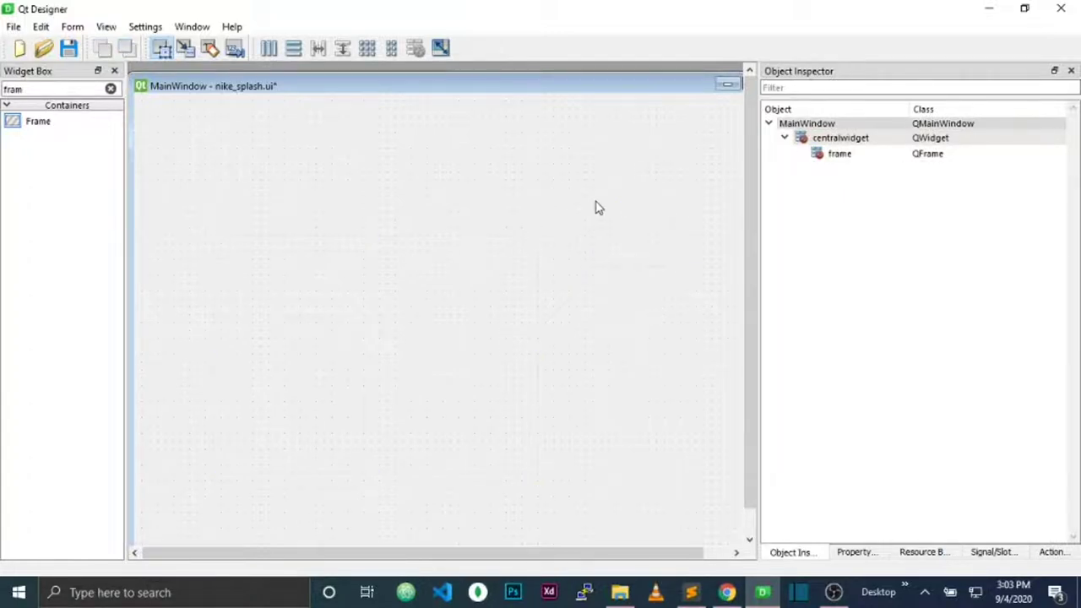
pyautogui.moveTo(610, 215); pyautogui.dragTo(310, 231)
pyautogui.moveTo(324, 272); pyautogui.dragTo(324, 354)
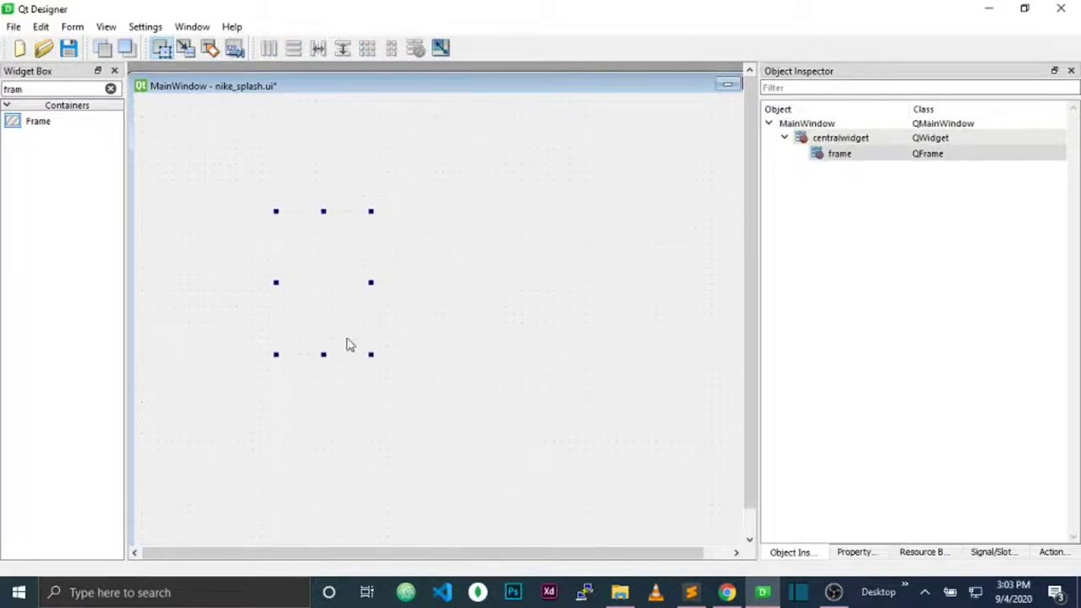
pyautogui.moveTo(371, 282); pyautogui.dragTo(546, 282)
# - Rename the remaining frame to shoe_border_frame and move it to about X 320, Y 100
pyautogui.doubleClick(858, 153)
pyautogui.click(835, 154)
pyautogui.write('shou')
pyautogui.write('_bord')
pyautogui.write('er')
pyautogui.write('_')
pyautogui.press('Return')
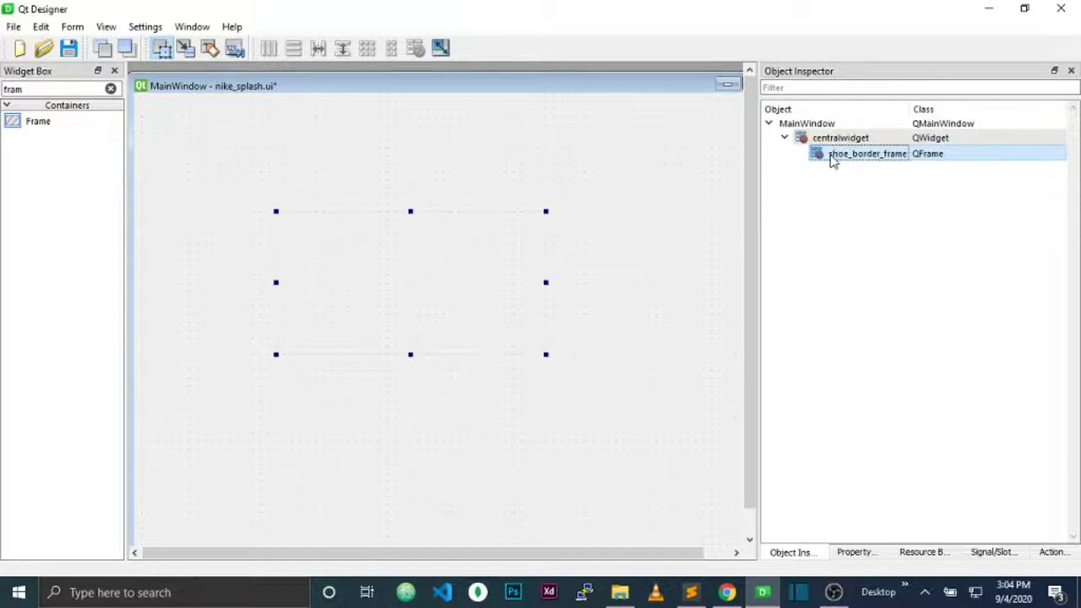
pyautogui.moveTo(911, 108); pyautogui.dragTo(930, 108)
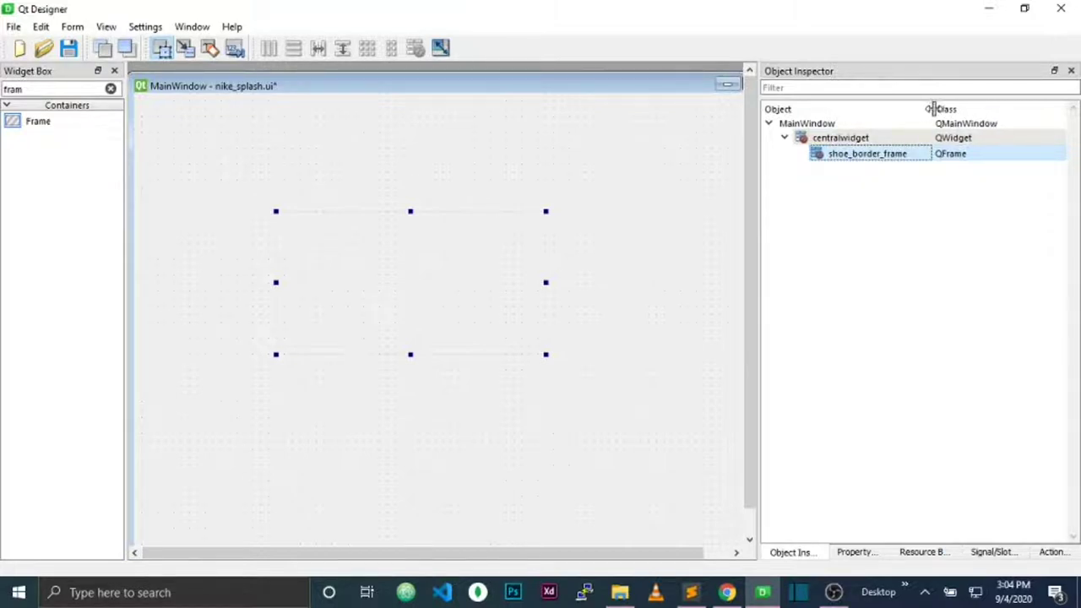
pyautogui.moveTo(386, 225); pyautogui.dragTo(498, 193)
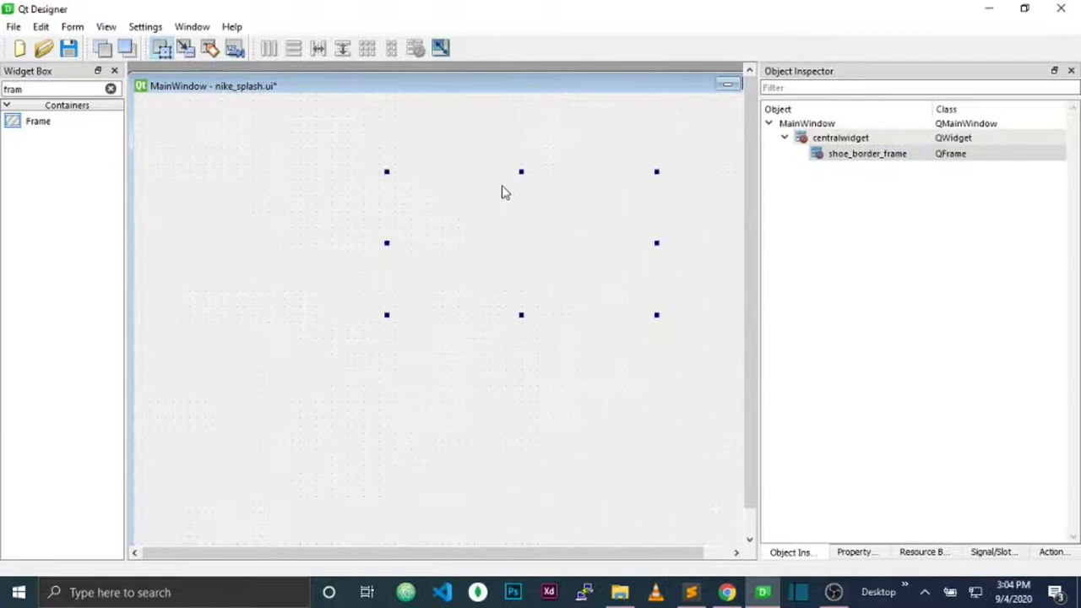
# - Add a second frame overlapping the lower-left part of shoe_border_frame and enlarge it to about the same width
pyautogui.moveTo(22, 124); pyautogui.dragTo(257, 255)
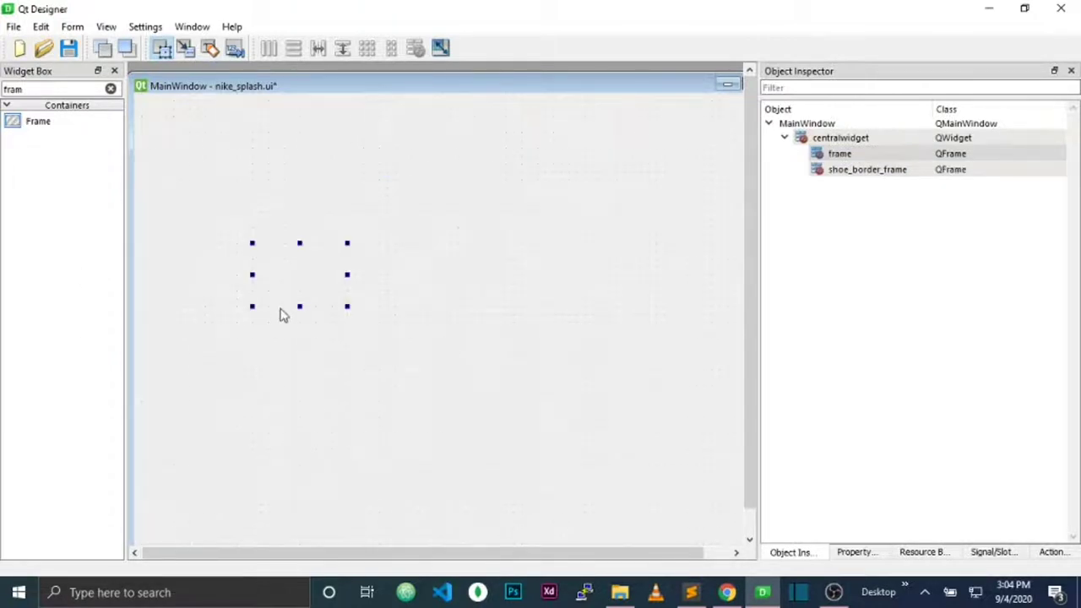
pyautogui.moveTo(299, 306); pyautogui.dragTo(299, 363)
pyautogui.moveTo(251, 302); pyautogui.dragTo(164, 302)
pyautogui.moveTo(347, 302); pyautogui.dragTo(434, 309)
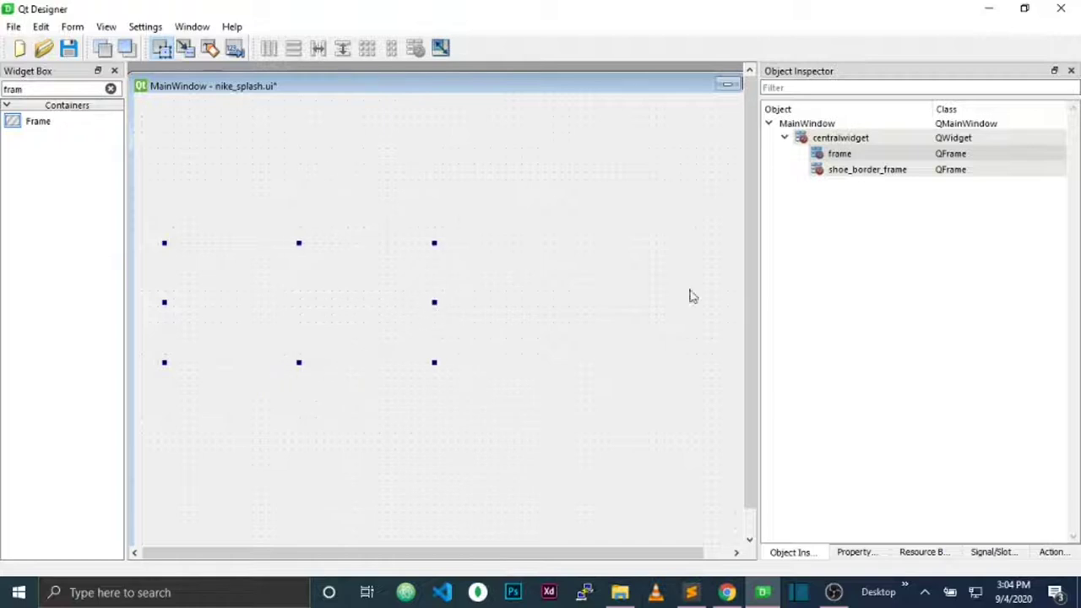
# - Rename the second frame to main_bg_frame
pyautogui.click(857, 154)
pyautogui.doubleClick(858, 154)
pyautogui.write('main_bg_')
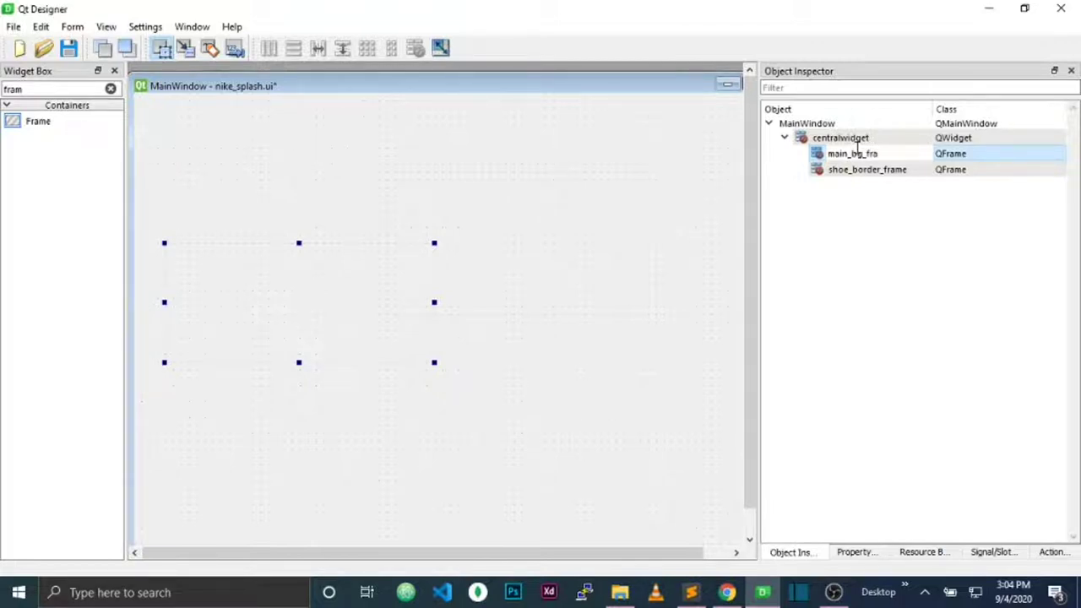
pyautogui.press('Return')
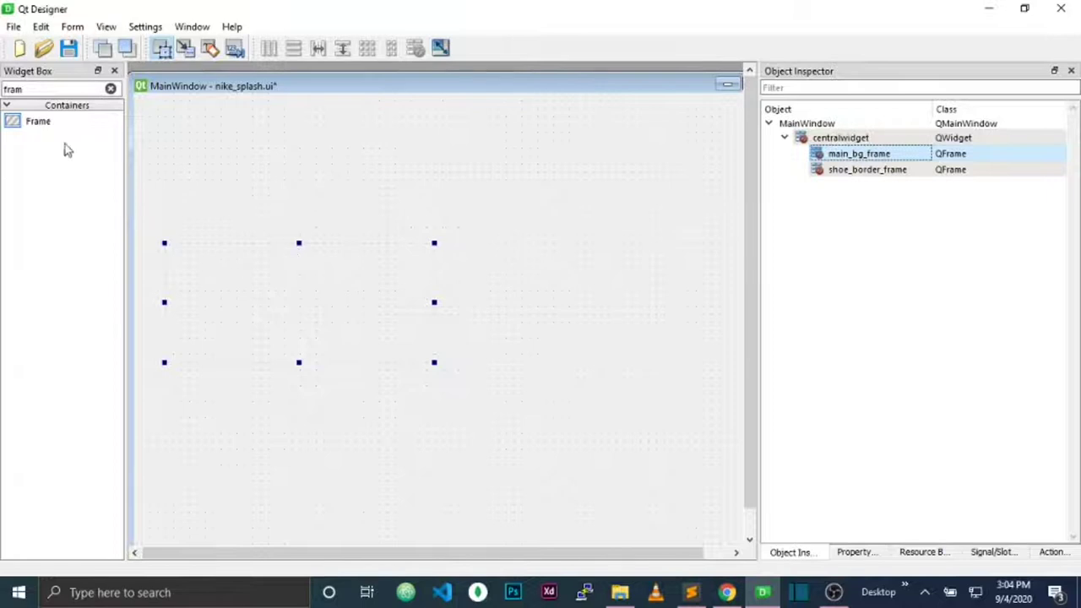
# - Add a third frame below shoe_border_frame and name it shoe_frame
pyautogui.moveTo(11, 123); pyautogui.dragTo(538, 378)
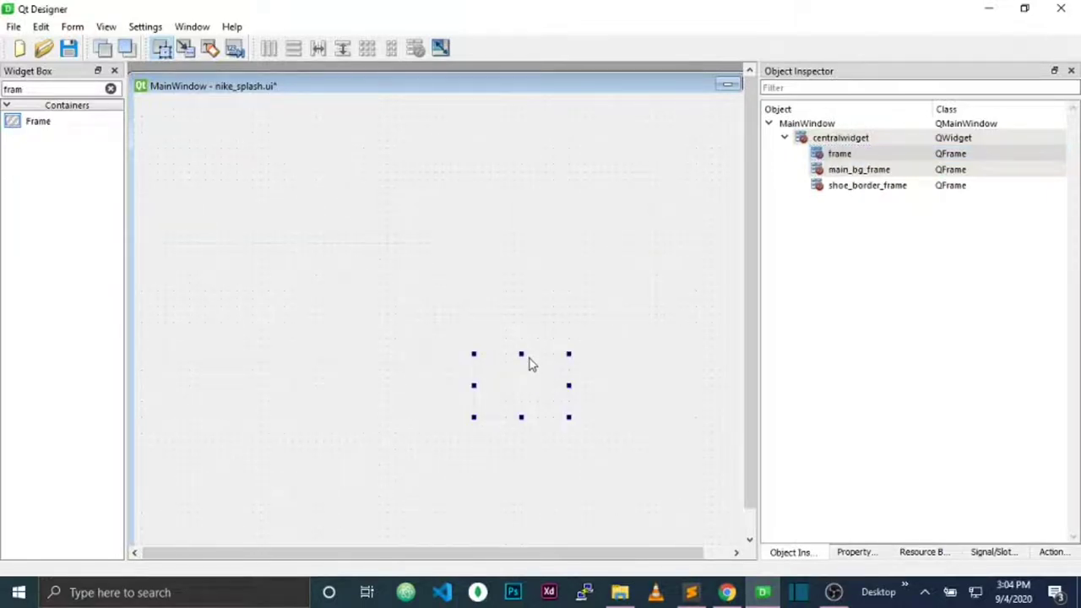
pyautogui.doubleClick(845, 154)
pyautogui.write('sho')
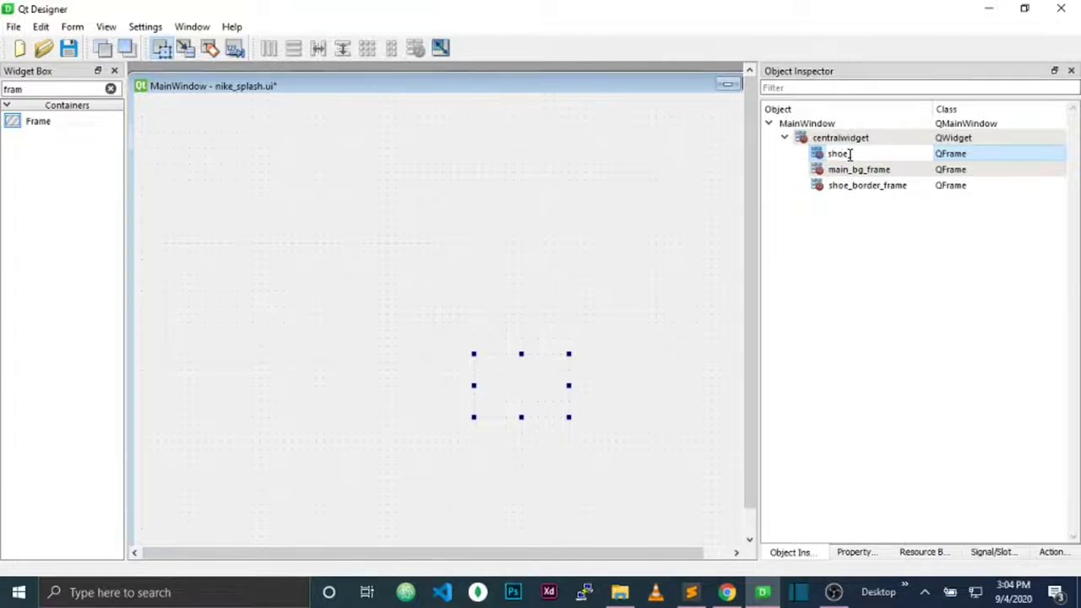
pyautogui.write('e_frame')
pyautogui.press('Return')
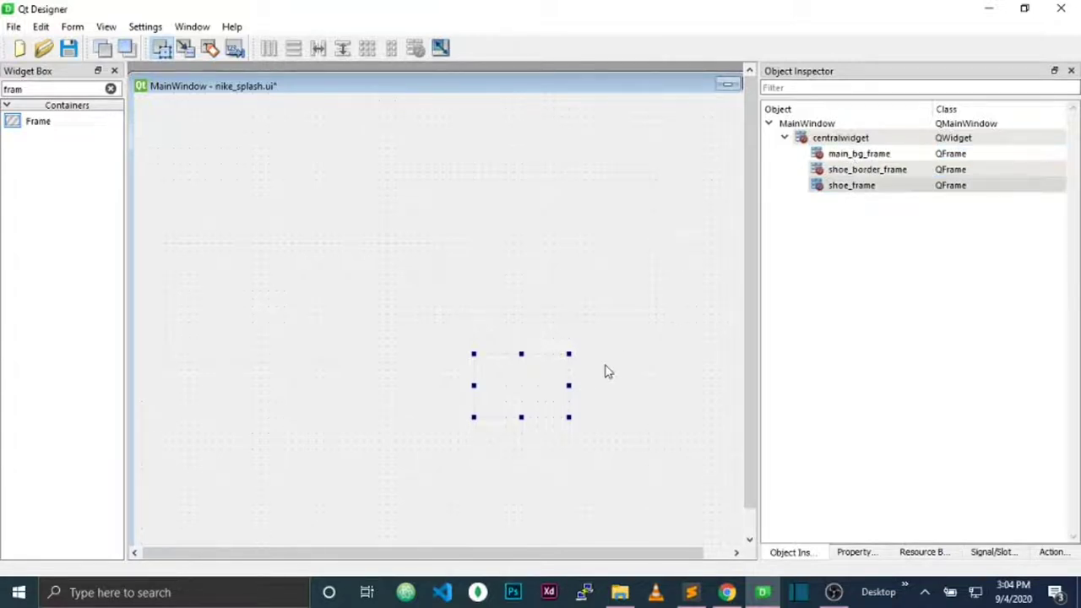
# - Enlarge shoe_frame to about 251 wide and make it taller
pyautogui.moveTo(569, 355); pyautogui.dragTo(674, 329)
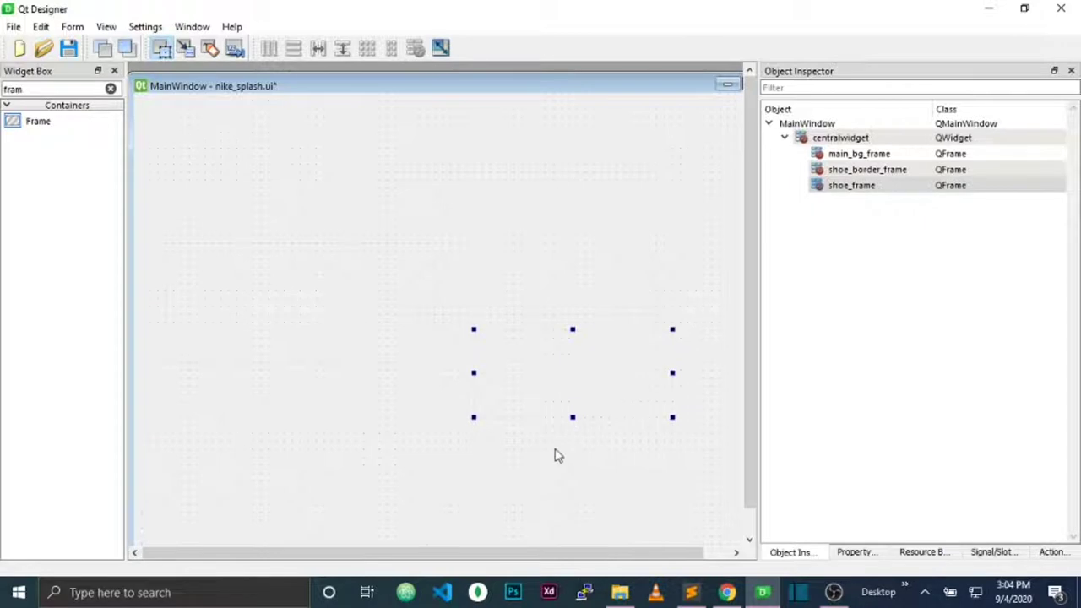
pyautogui.moveTo(572, 415); pyautogui.dragTo(567, 458)
pyautogui.click(565, 236)
pyautogui.click(311, 289)
# - Open the style sheet of shoe_frame for editing and begin adding an image resource
pyautogui.click(533, 411)
pyautogui.rightClick(840, 187)
pyautogui.click(907, 274)
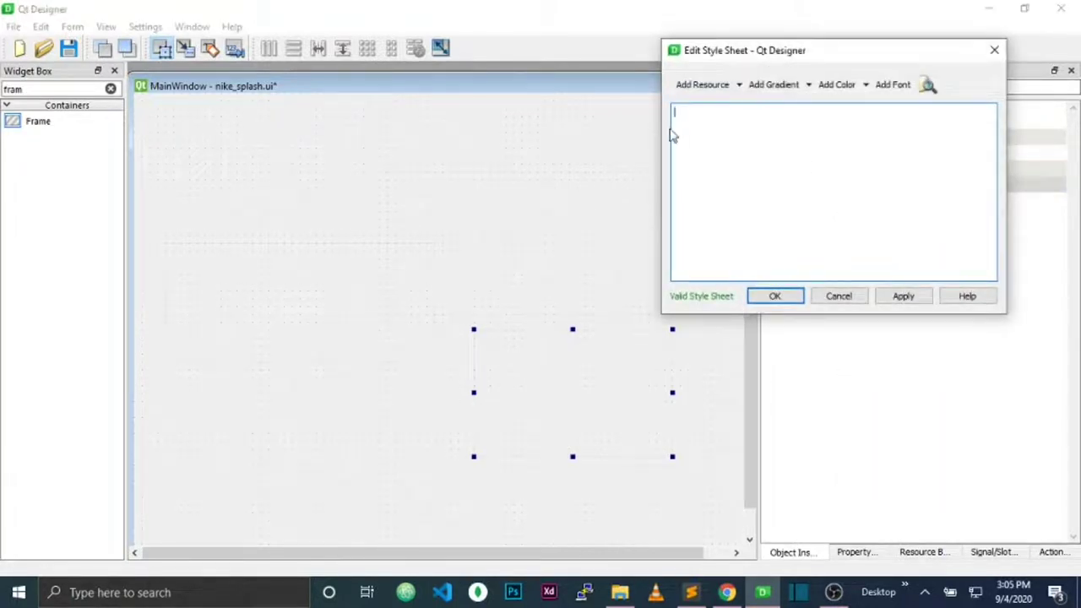
pyautogui.click(739, 90)
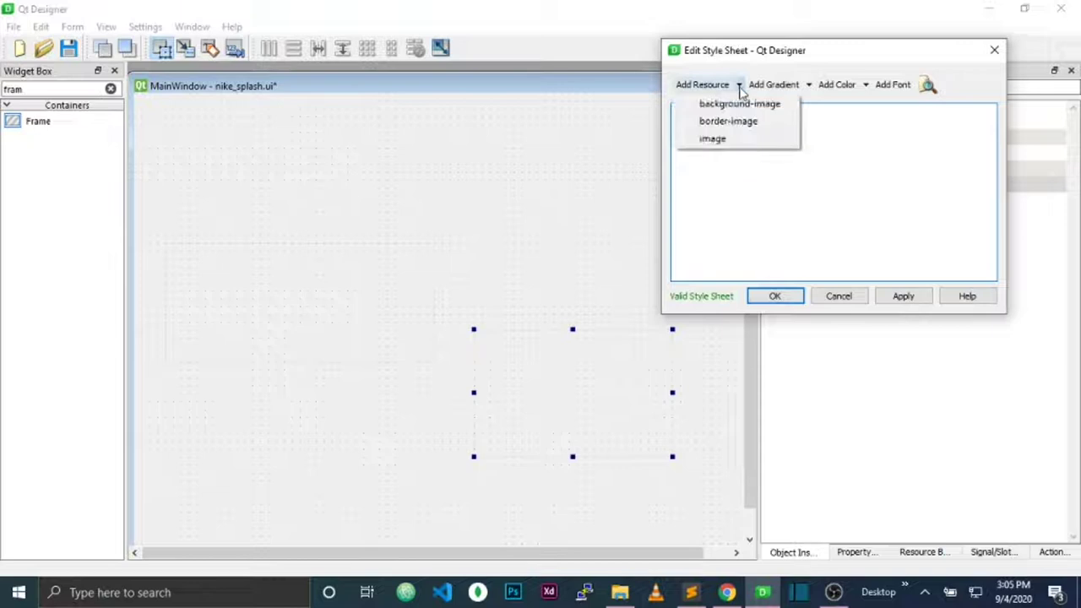
pyautogui.click(718, 140)
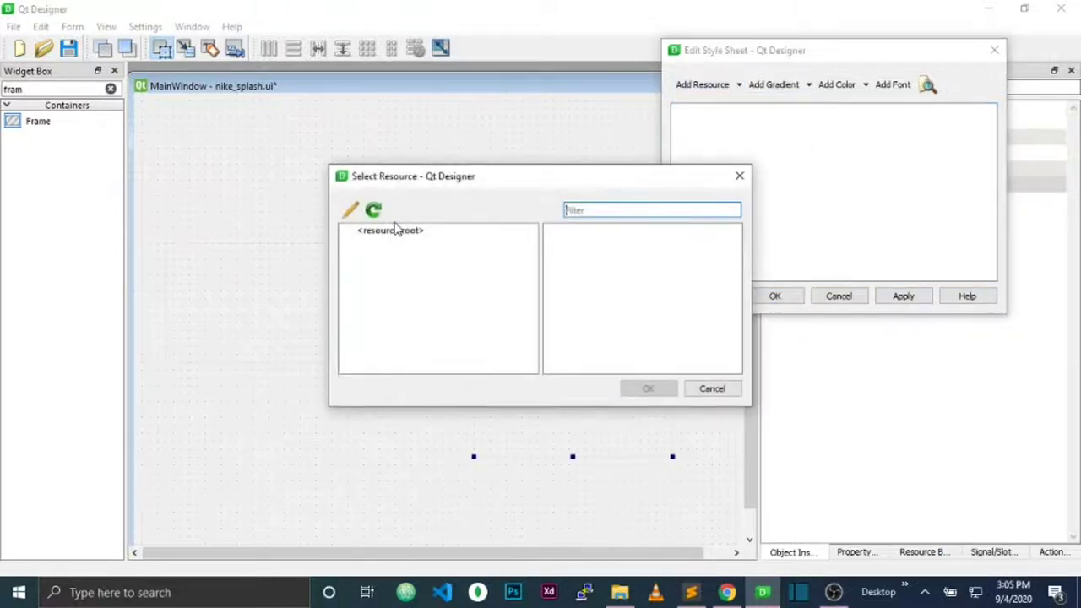
# - Create a new resource file named nike_app in the Spinn Tv Tutorials folder
pyautogui.click(351, 211)
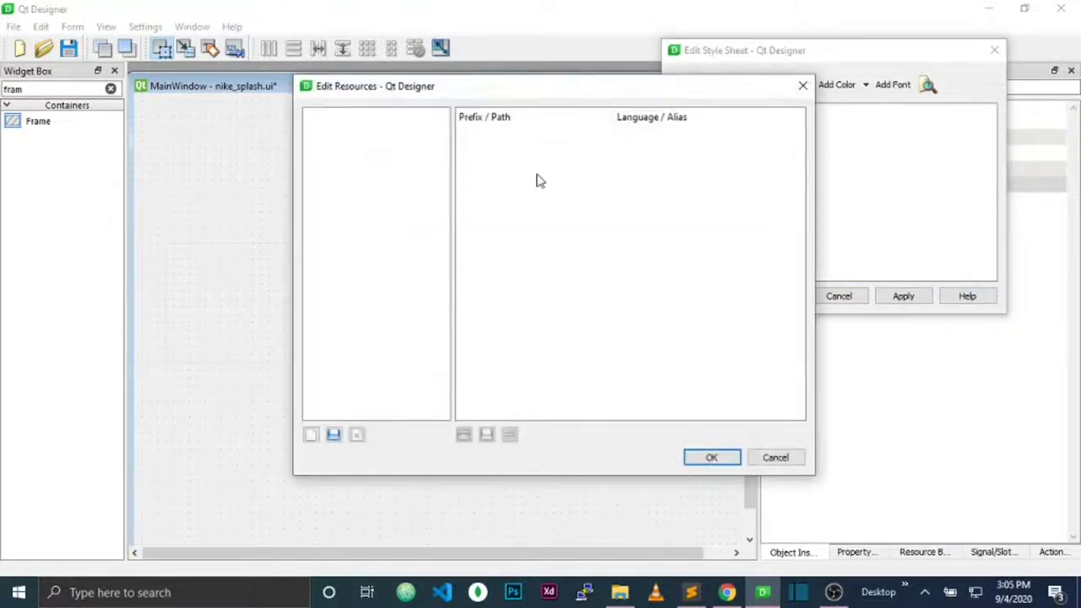
pyautogui.click(311, 435)
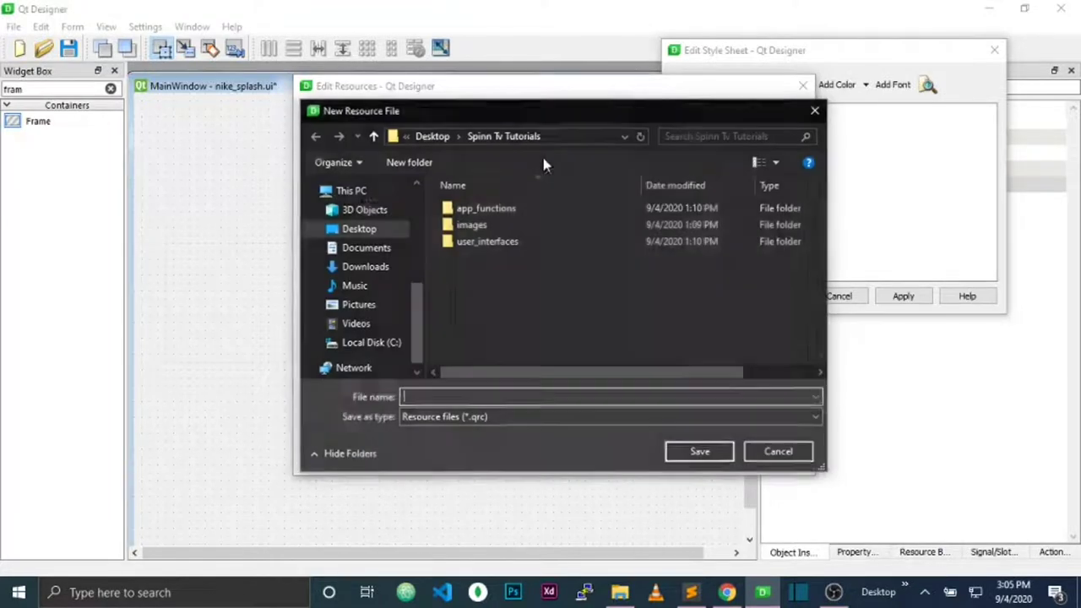
pyautogui.write('ni')
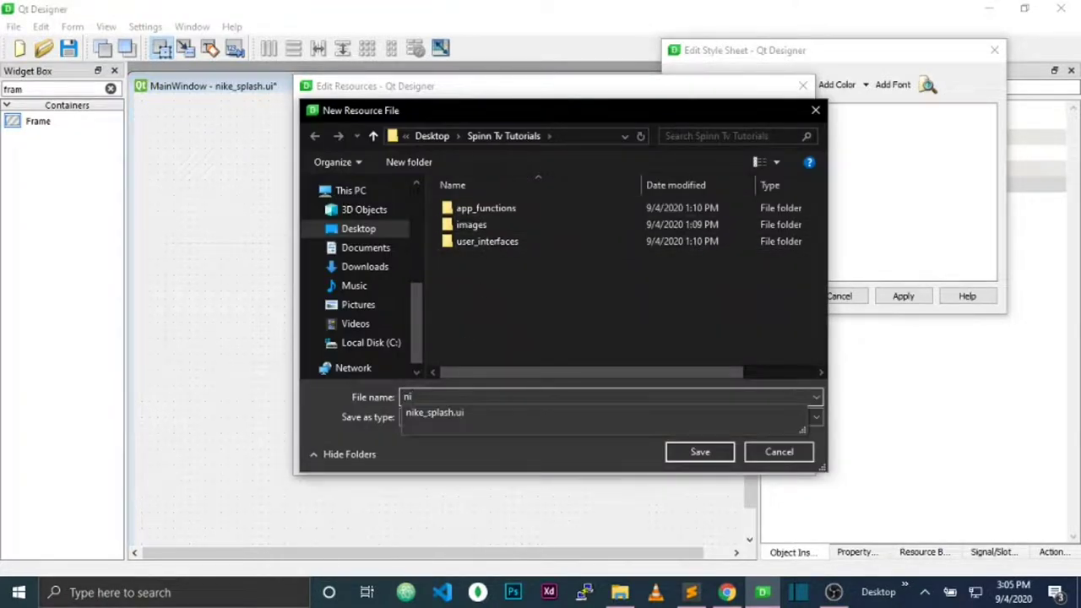
pyautogui.write('ke_a')
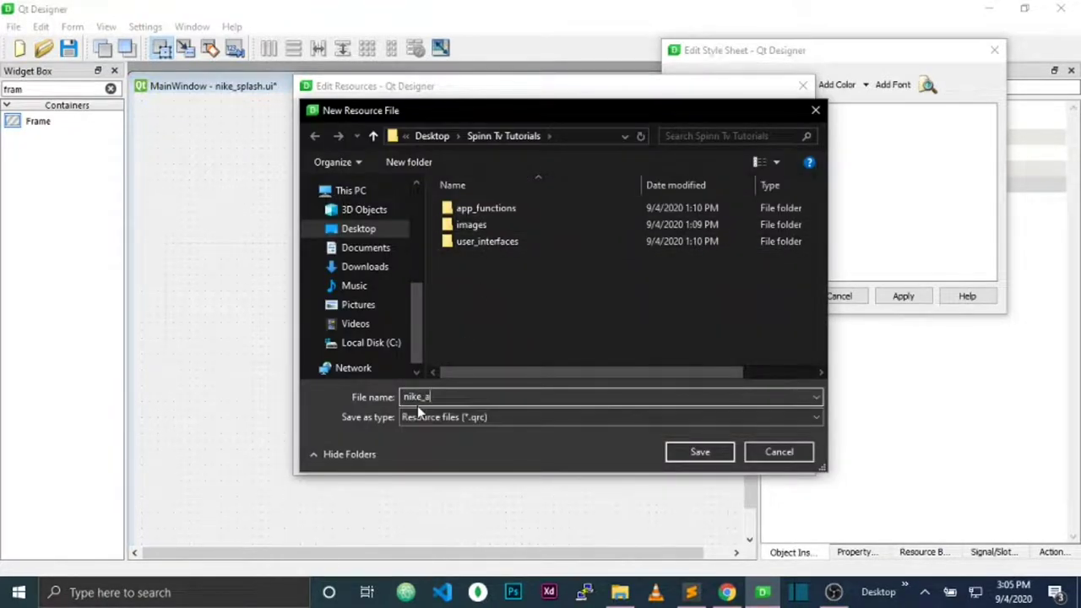
pyautogui.write('pp')
pyautogui.click(715, 452)
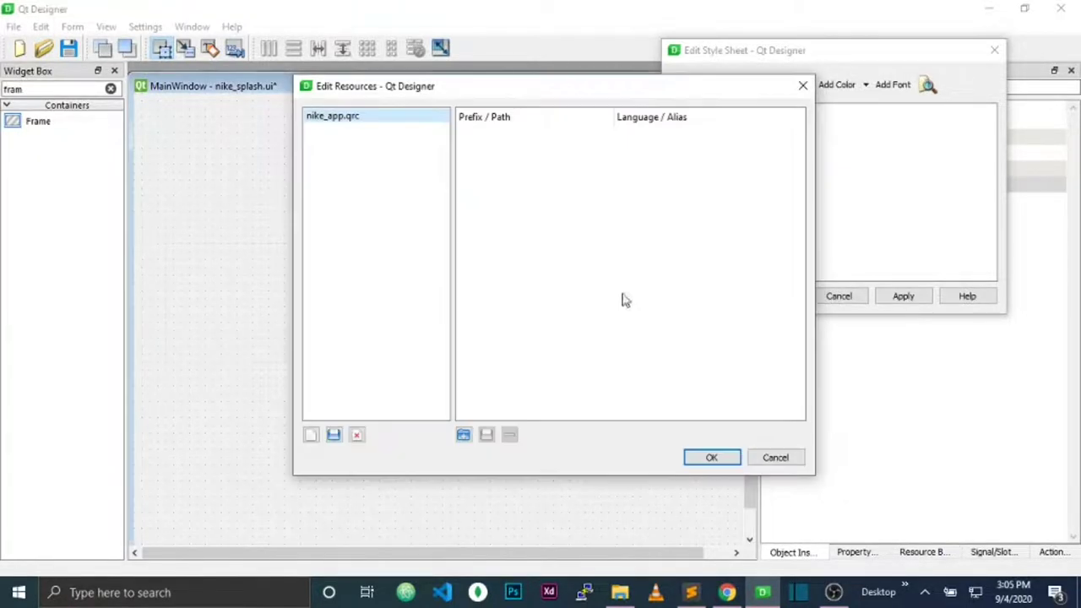
# - Add a prefix named images to nike_app.qrc
pyautogui.click(463, 435)
pyautogui.press('BackSpace')
pyautogui.write('images')
pyautogui.press('Return')
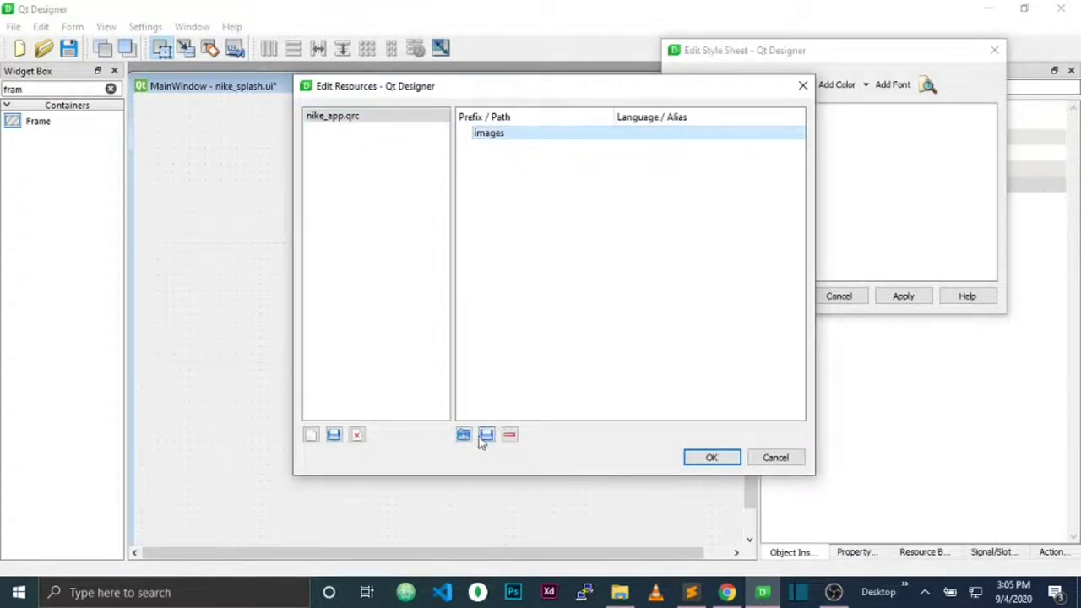
# - Add nike_logo.png and nike_shoe.png from the images folder to the images prefix and accept the resources
pyautogui.click(487, 435)
pyautogui.doubleClick(494, 225)
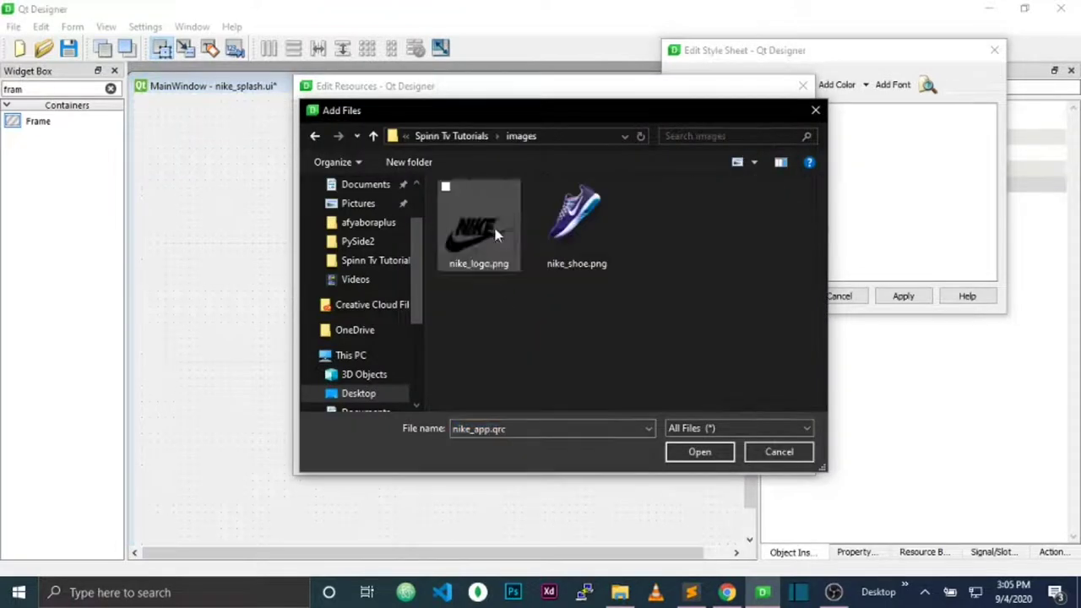
pyautogui.moveTo(675, 227); pyautogui.dragTo(420, 237)
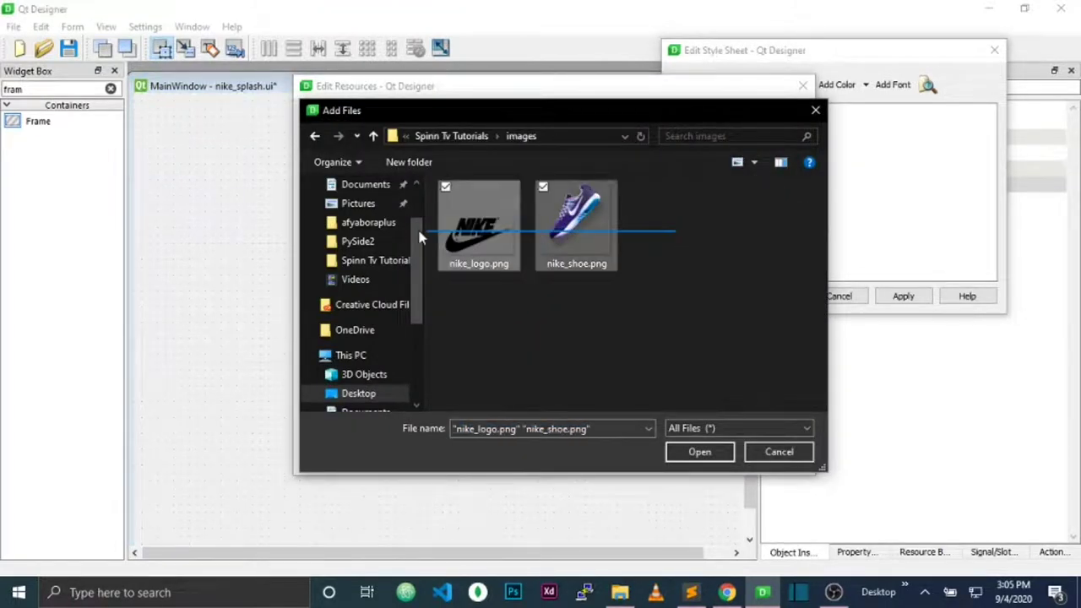
pyautogui.click(699, 454)
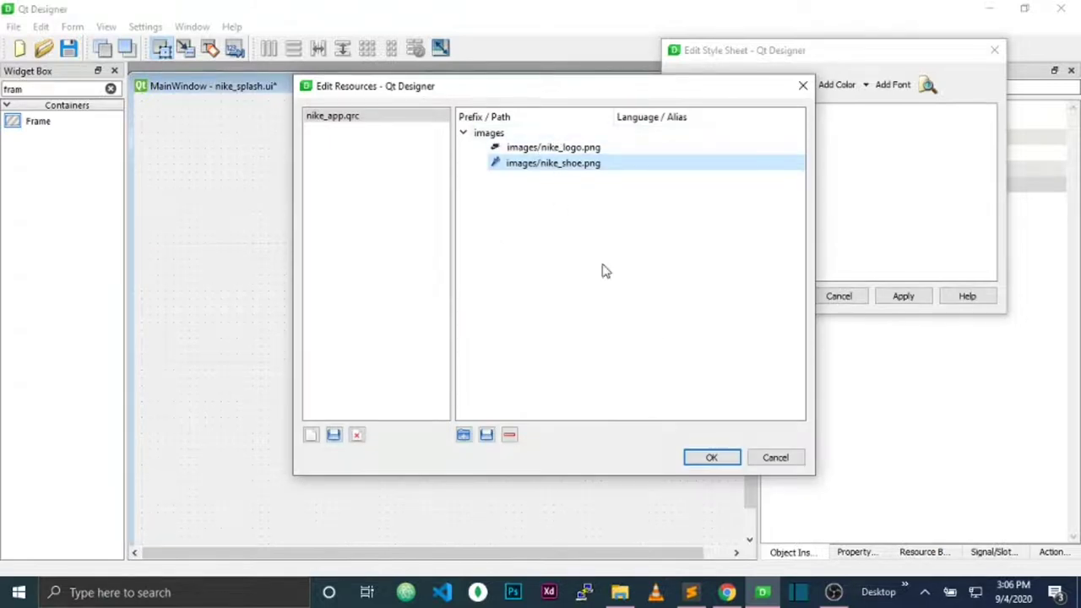
pyautogui.click(706, 456)
# - Use nike_shoe.png as the image in the style sheet of shoe_frame and apply it
pyautogui.click(620, 245)
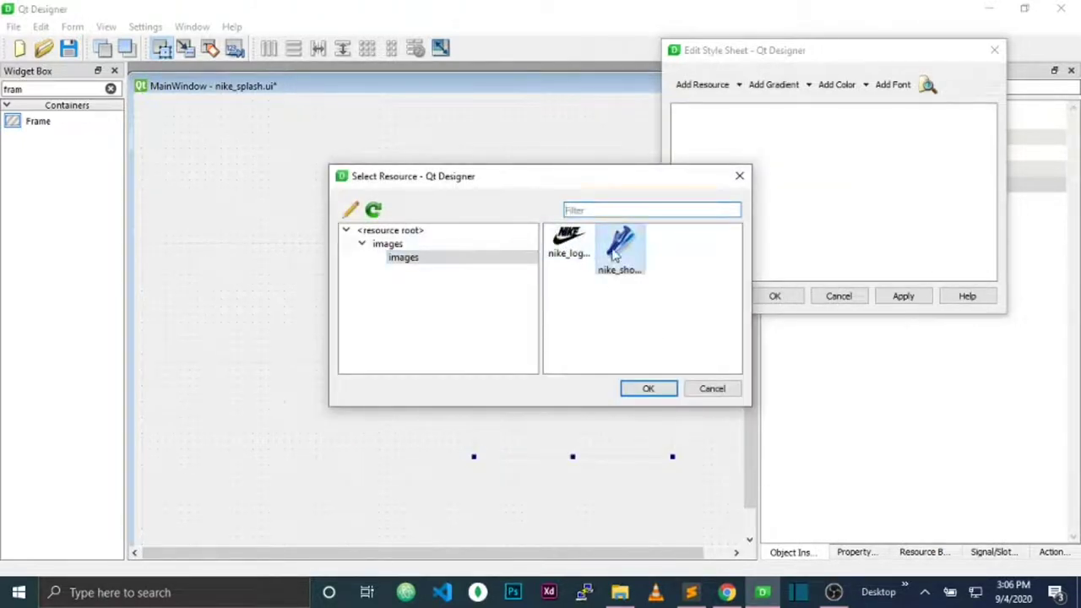
pyautogui.click(648, 391)
pyautogui.moveTo(844, 112); pyautogui.dragTo(712, 113)
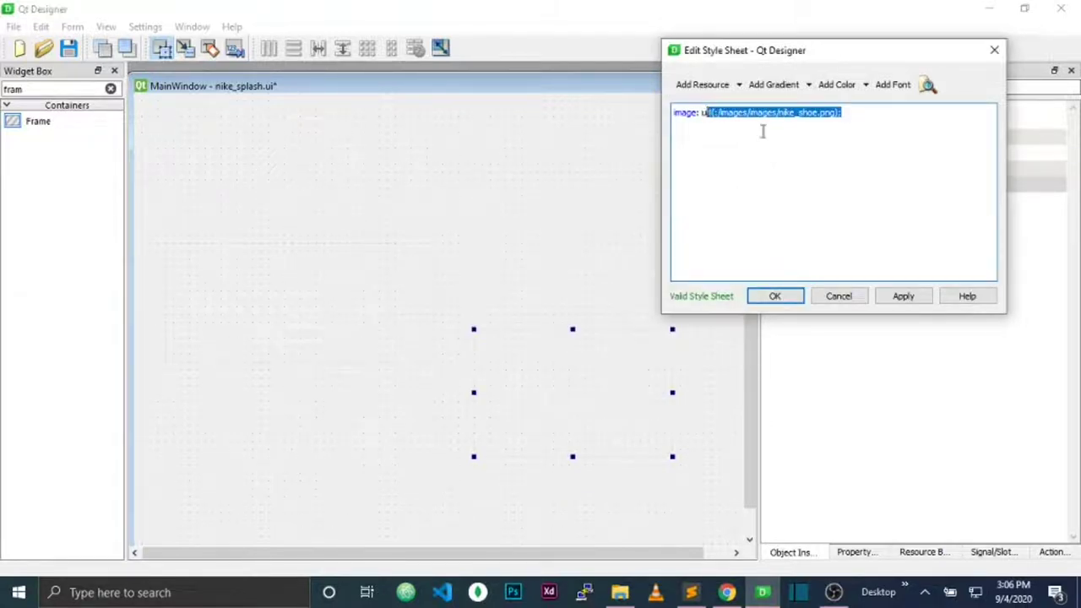
pyautogui.click(831, 149)
pyautogui.click(903, 302)
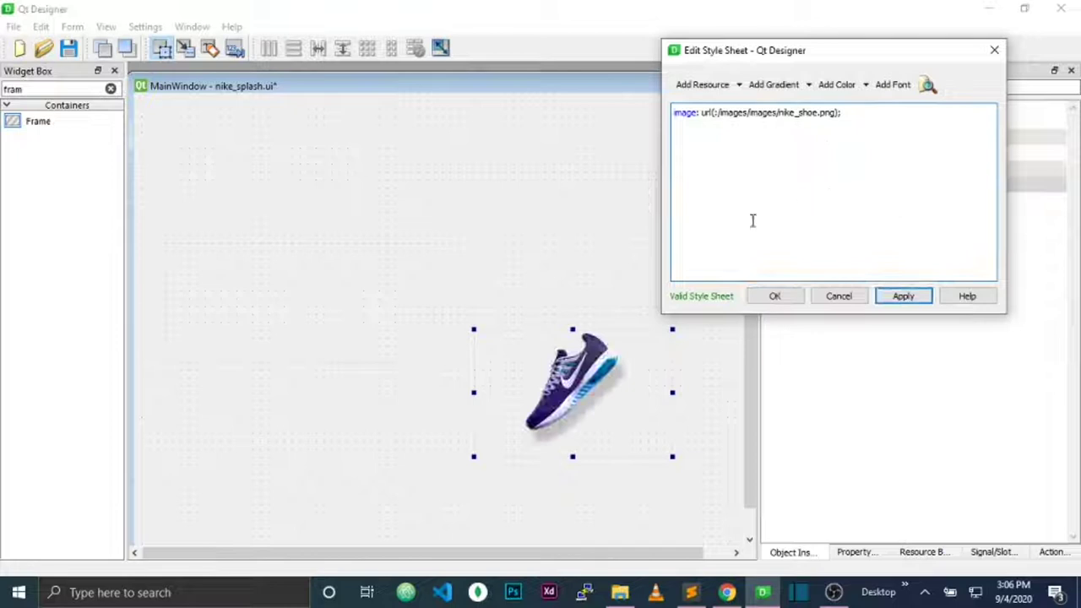
pyautogui.click(776, 297)
# - Move shoe_frame to about X 400, Y 290 and stretch its height to about 211
pyautogui.moveTo(570, 396); pyautogui.dragTo(549, 389)
pyautogui.click(862, 188)
pyautogui.moveTo(550, 450); pyautogui.dragTo(547, 495)
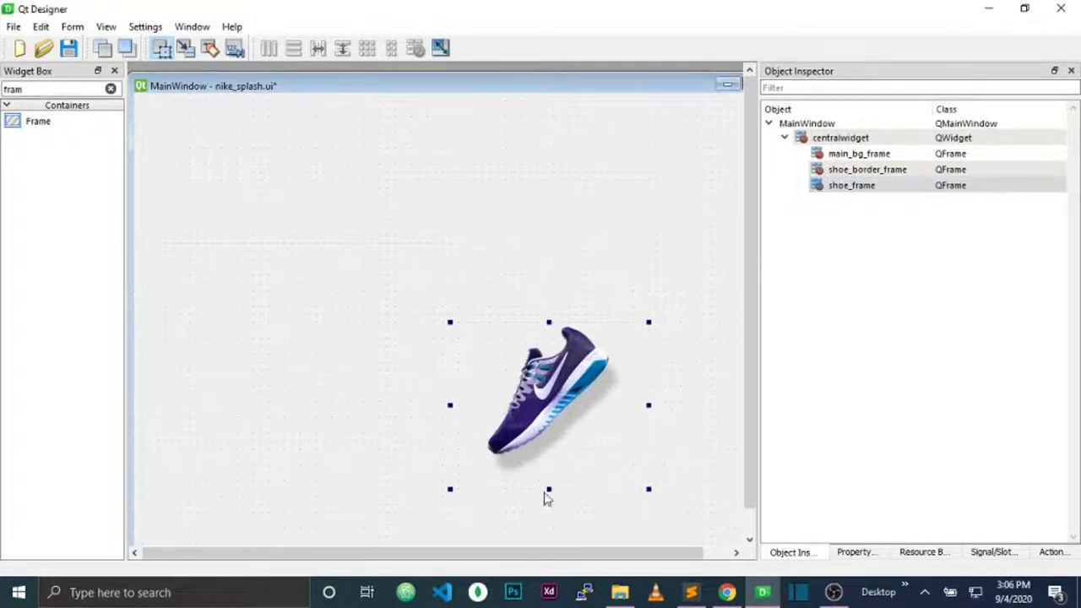
# - Set both the width and the height of shoe_frame to 250
pyautogui.click(855, 552)
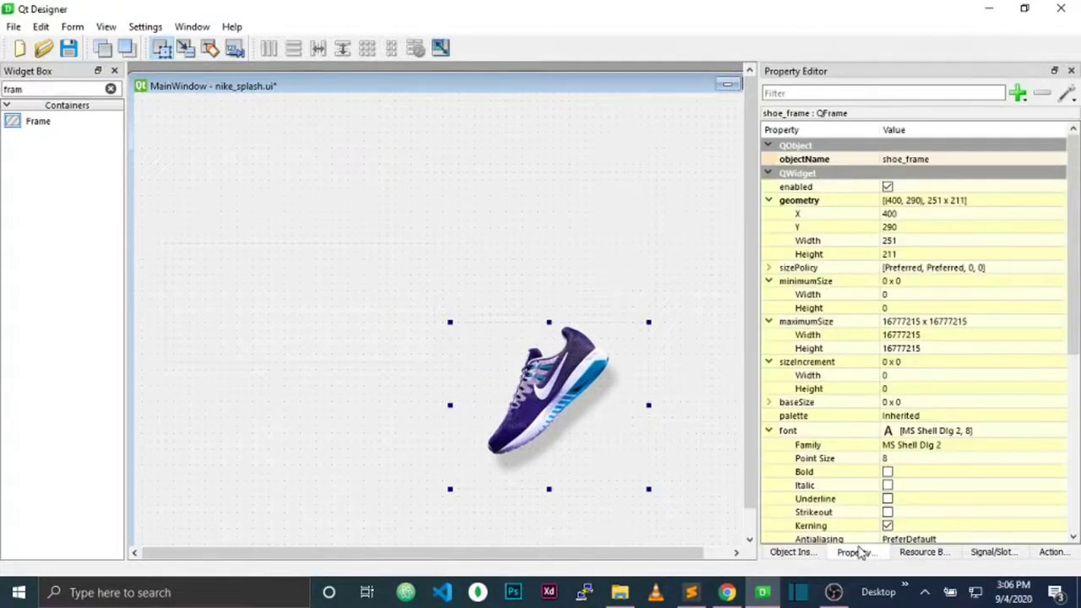
pyautogui.click(907, 241)
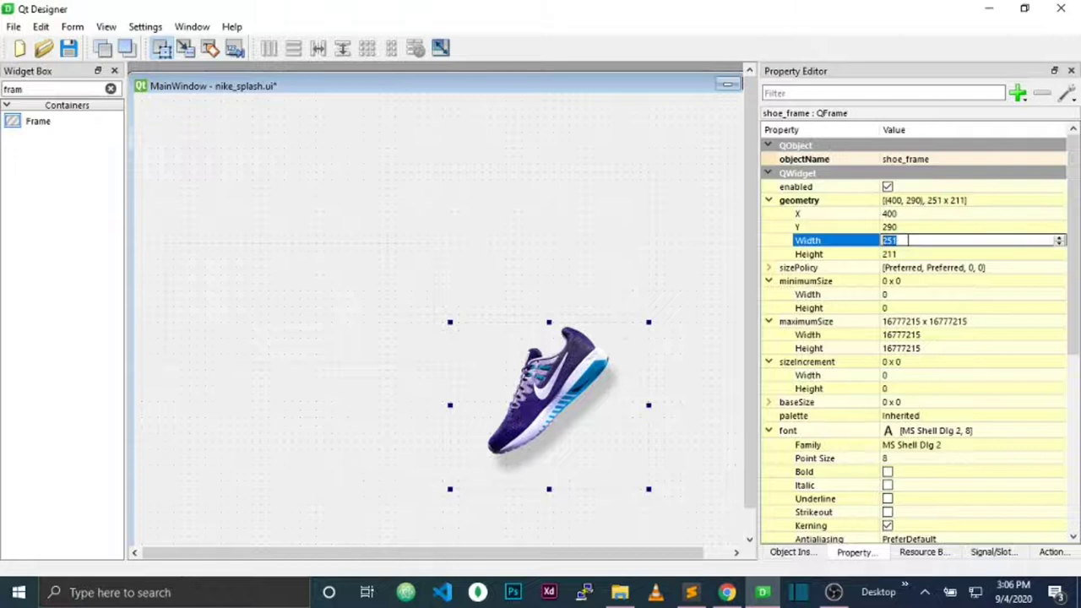
pyautogui.click(908, 253)
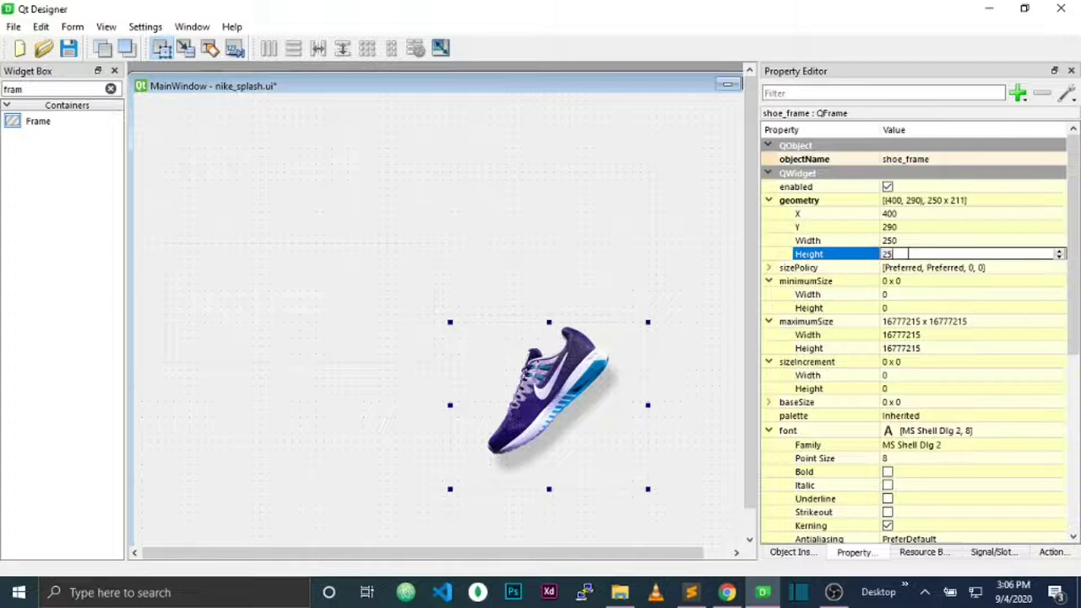
pyautogui.write('250')
pyautogui.click(915, 240)
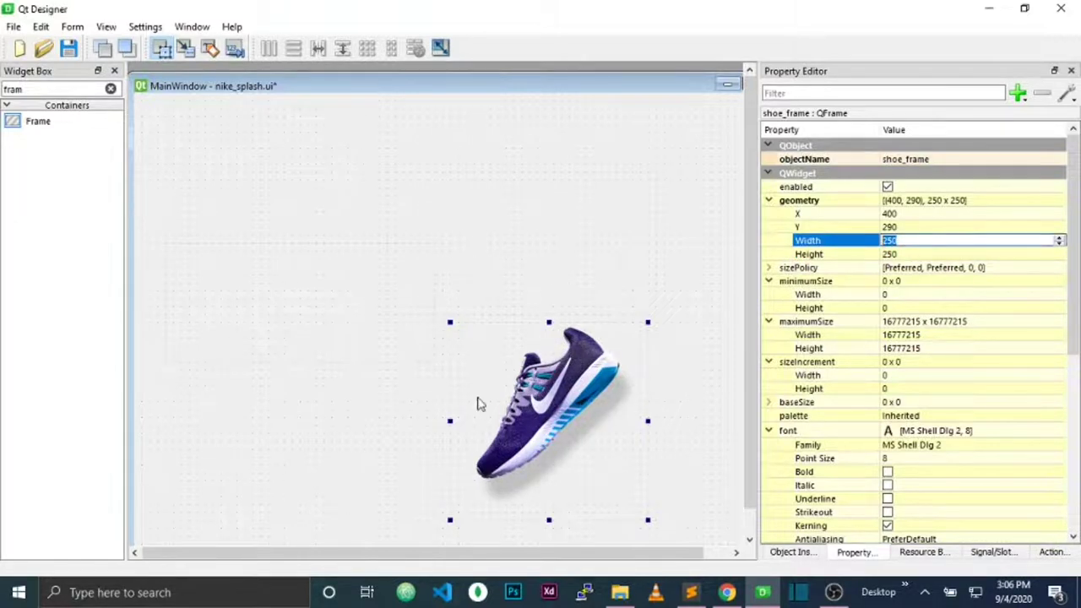
pyautogui.click(906, 255)
pyautogui.click(904, 241)
pyautogui.click(906, 255)
# - Set both the width and the height of shoe_border_frame to 250
pyautogui.click(625, 242)
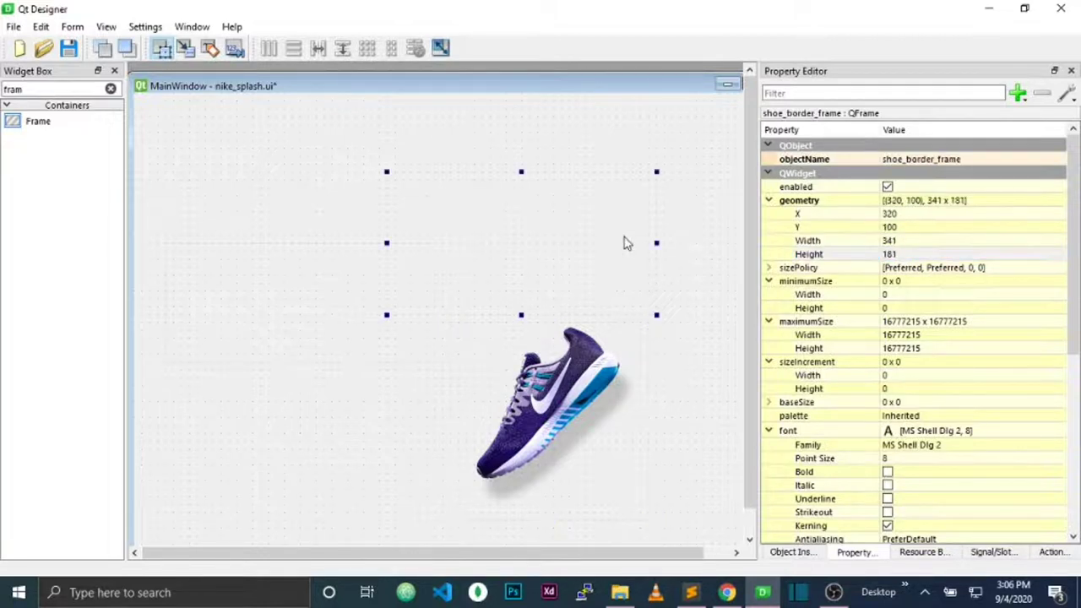
pyautogui.click(918, 241)
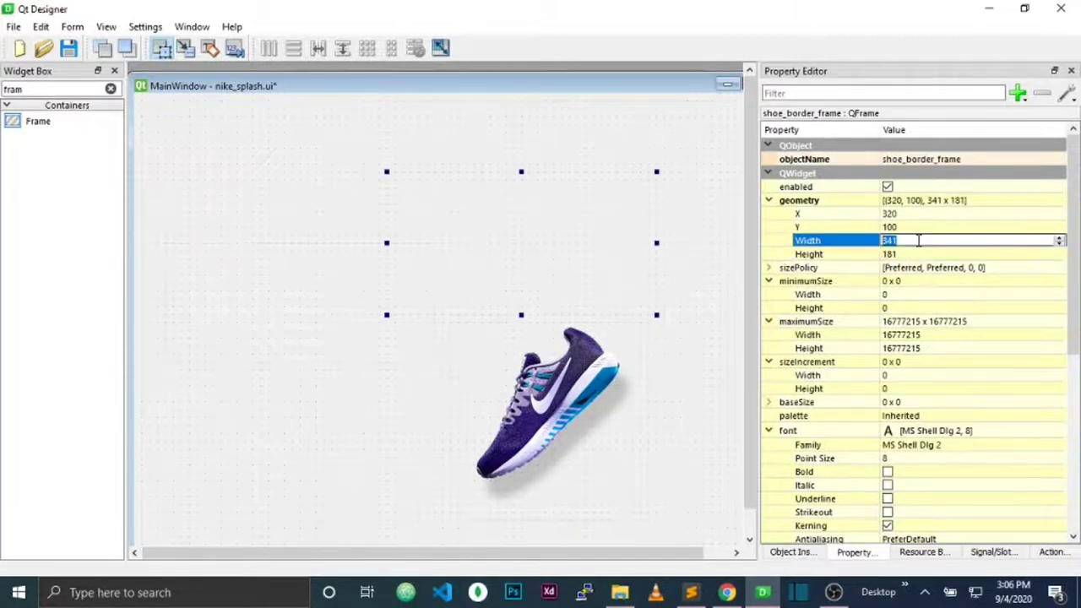
pyautogui.click(918, 254)
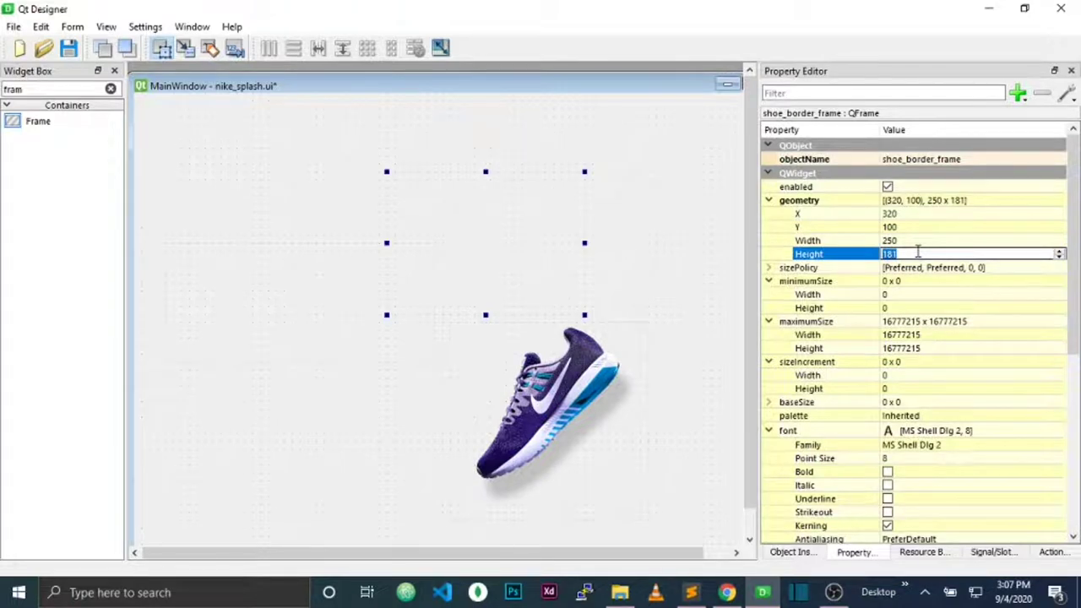
pyautogui.write('250')
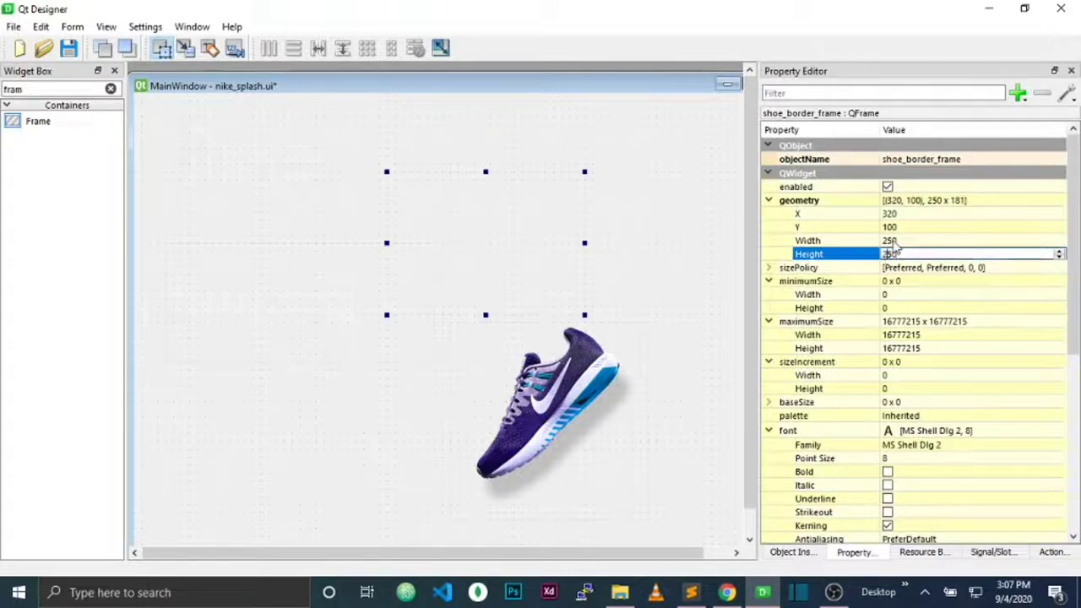
pyautogui.hotkey('shift', 'Tab')
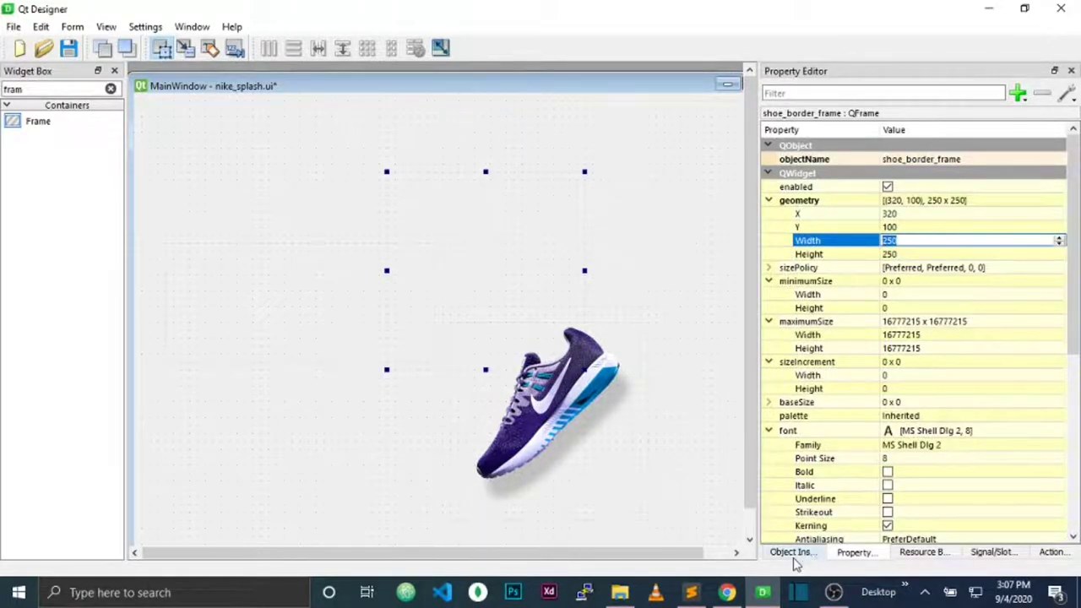
# - Add a border-color to the style sheet of shoe_border_frame, sampling the blue rgb(0, 92, 157) from the shoe's heel, and apply it
pyautogui.moveTo(760, 466); pyautogui.dragTo(682, 470)
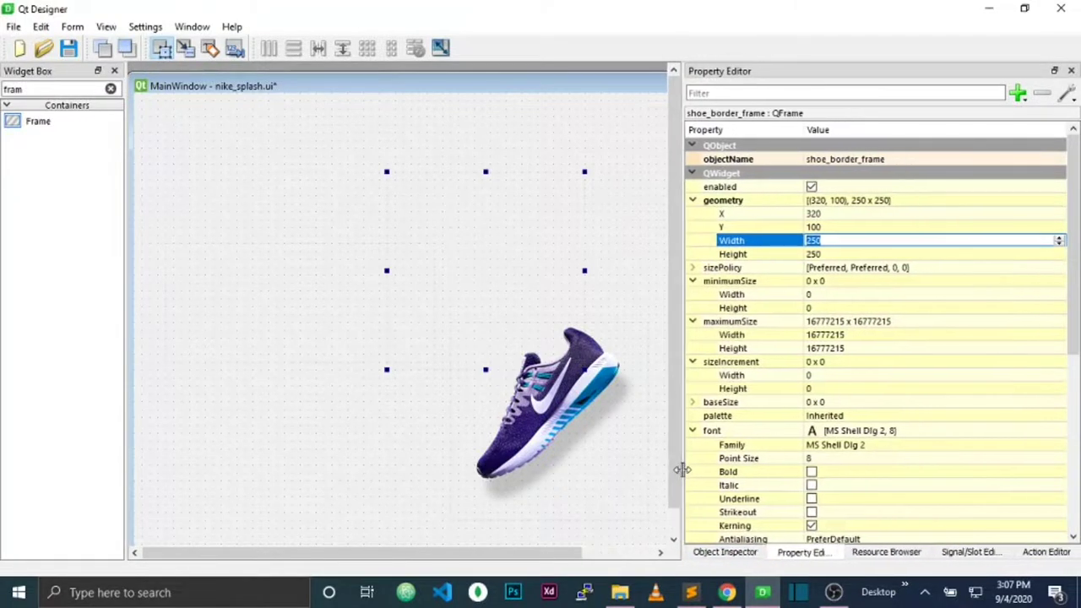
pyautogui.click(728, 553)
pyautogui.click(778, 172)
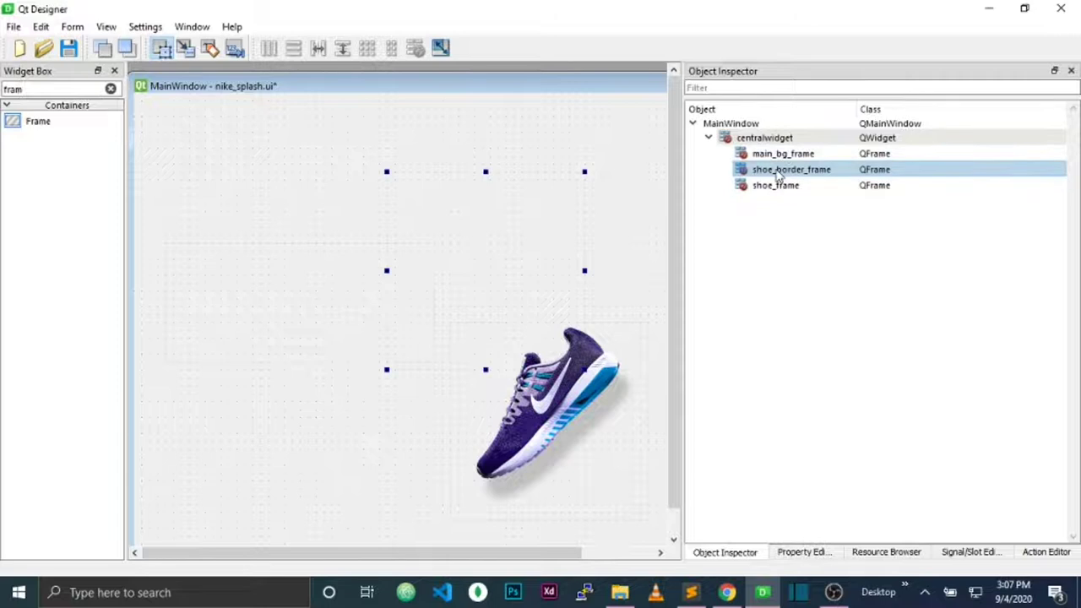
pyautogui.rightClick(779, 173)
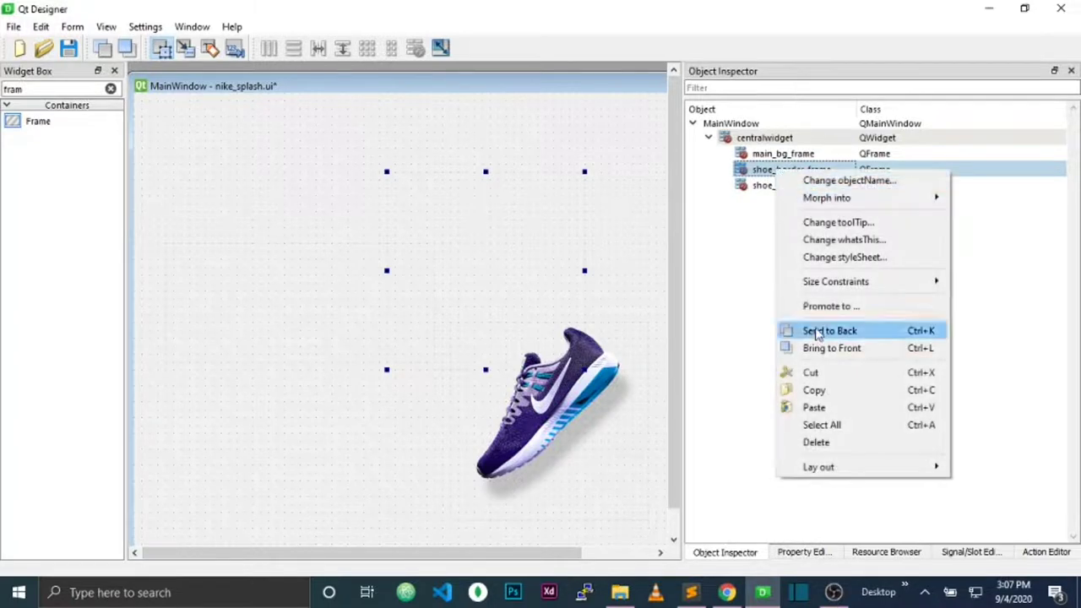
pyautogui.click(843, 258)
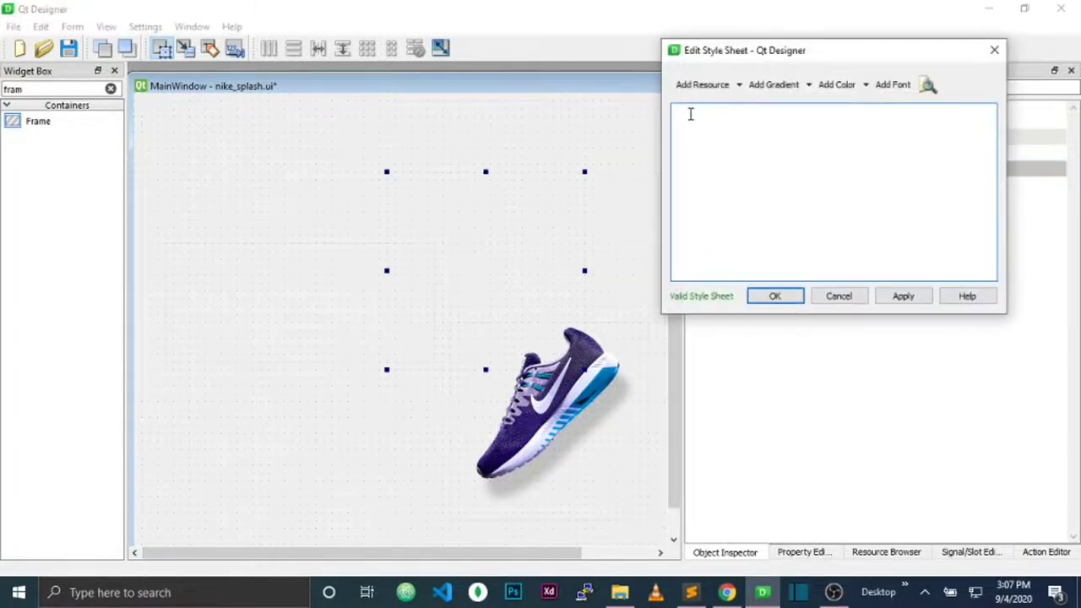
pyautogui.click(867, 85)
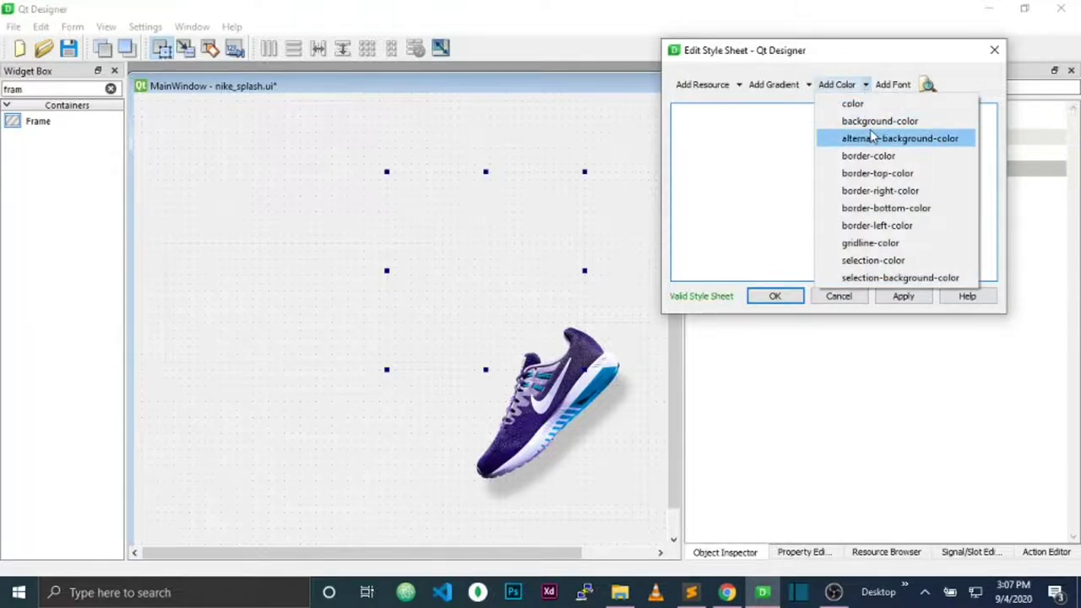
pyautogui.click(868, 157)
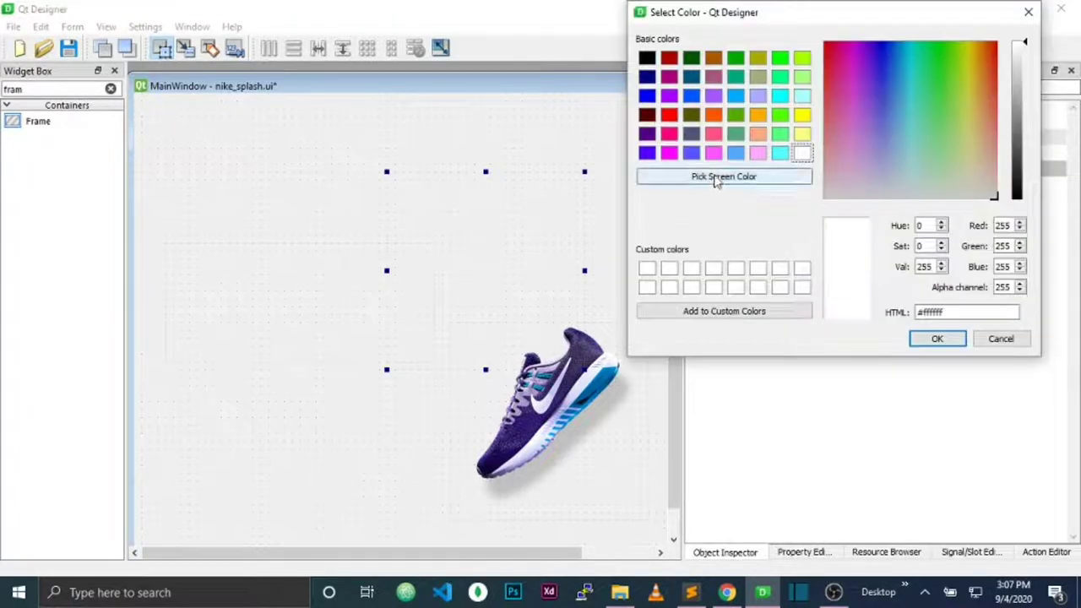
pyautogui.click(716, 178)
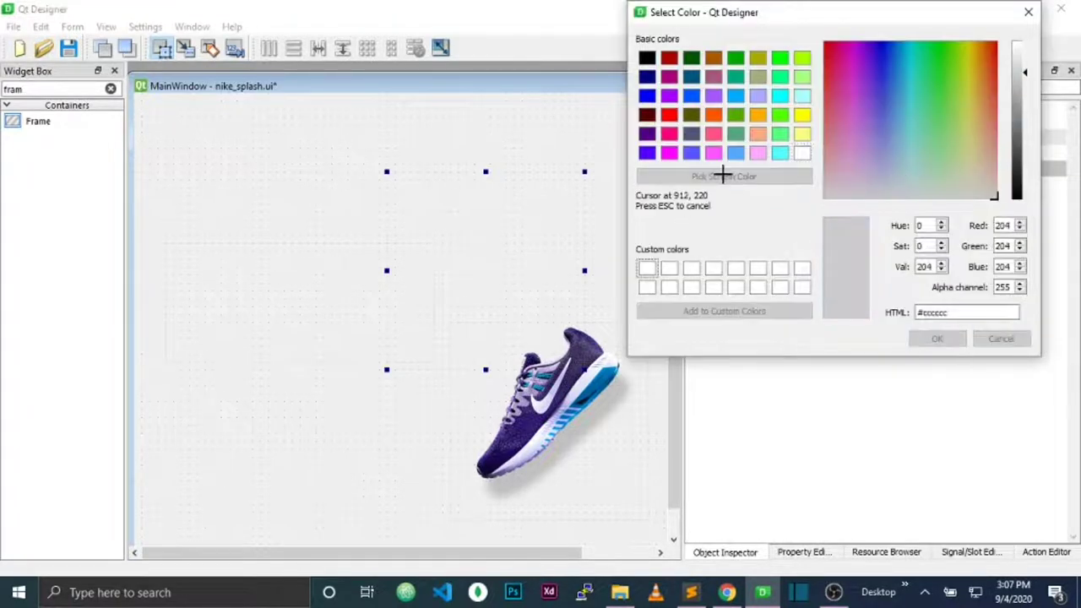
pyautogui.click(601, 384)
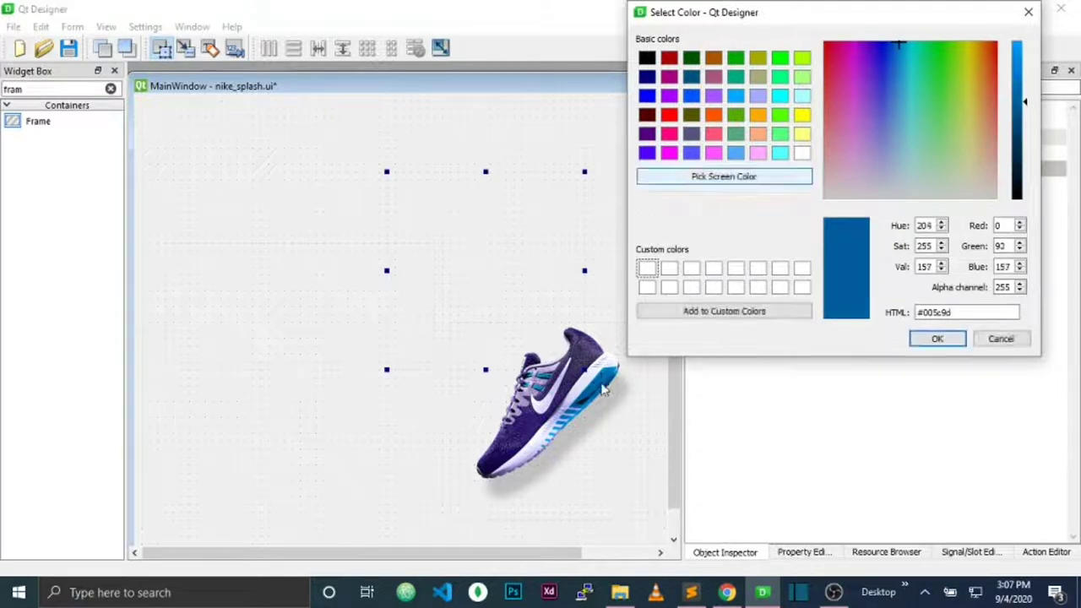
pyautogui.click(937, 338)
pyautogui.click(903, 296)
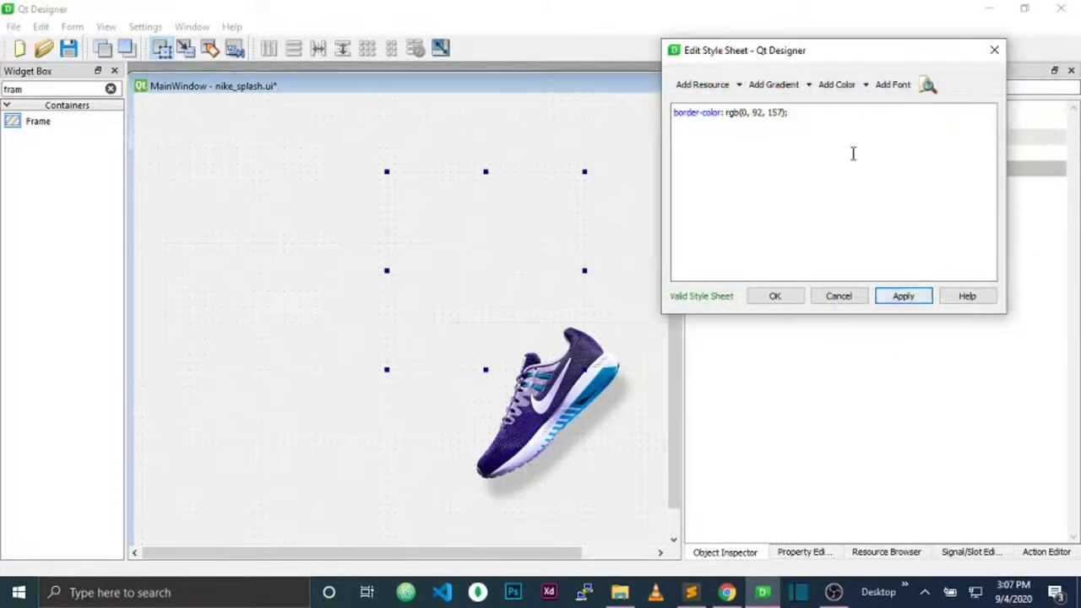
# - Add a solid border rule to the shoe_border_frame style sheet, apply it and give the border a 5px width
pyautogui.click(791, 113)
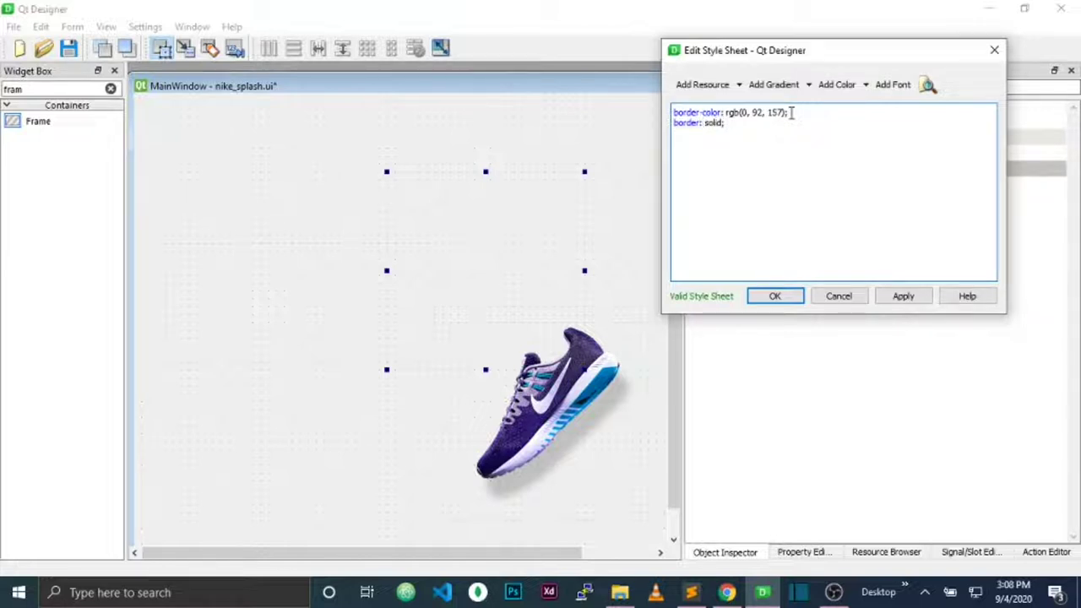
pyautogui.click(906, 298)
pyautogui.click(703, 122)
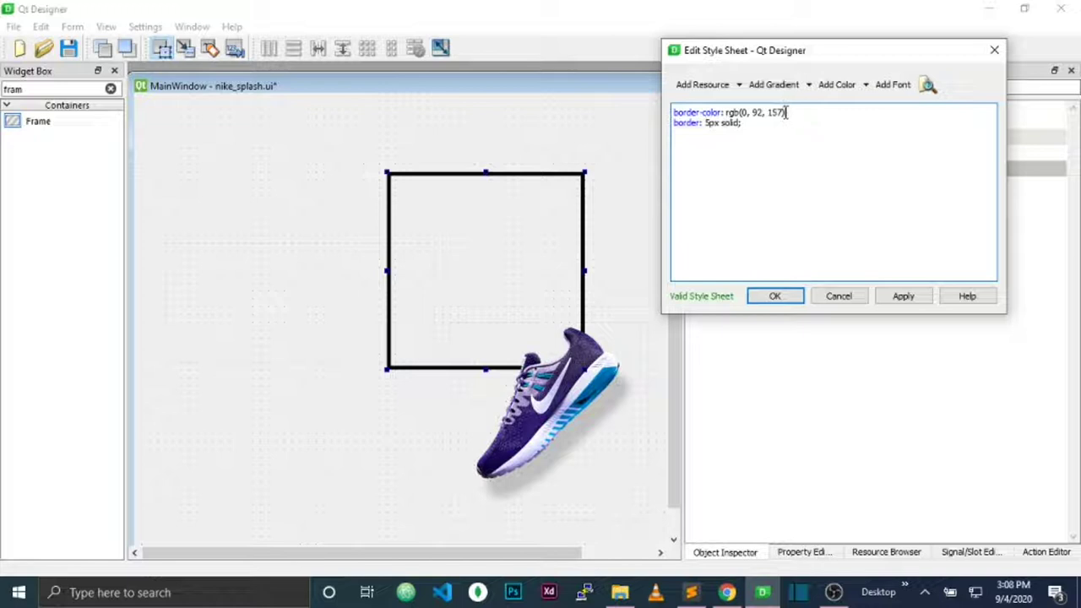
# - Merge the colour into the rule as border: 5px solid rgb(0, 92, 157);, remove the border-color line, and accept the style sheet
pyautogui.moveTo(786, 112); pyautogui.dragTo(731, 114)
pyautogui.press('BackSpace')
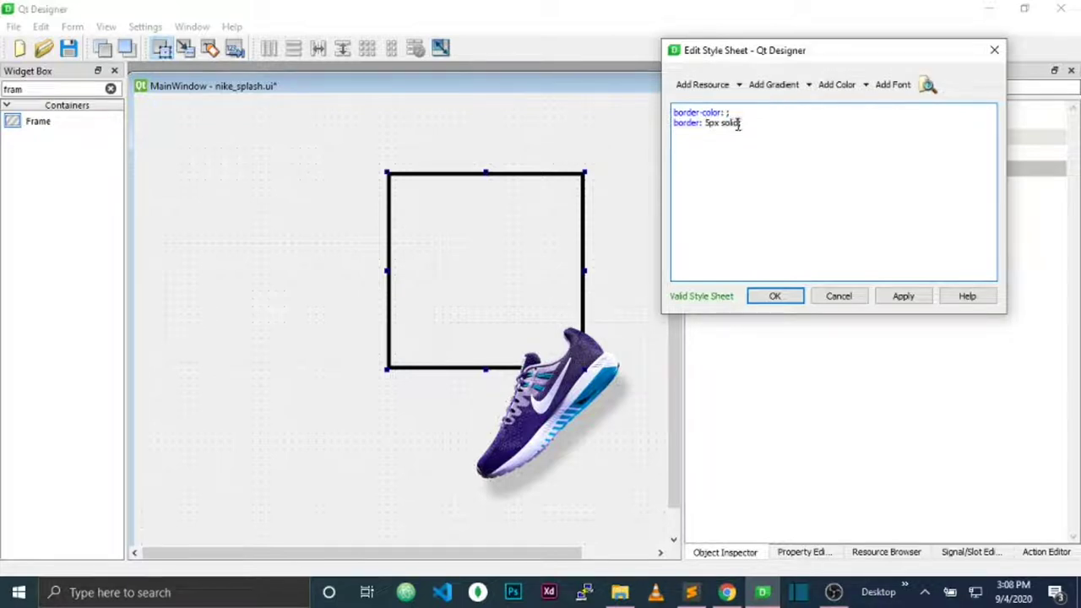
pyautogui.write('rgb(0, 92, 157)')
pyautogui.write(';')
pyautogui.tripleClick(740, 111)
pyautogui.press('BackSpace')
pyautogui.click(918, 301)
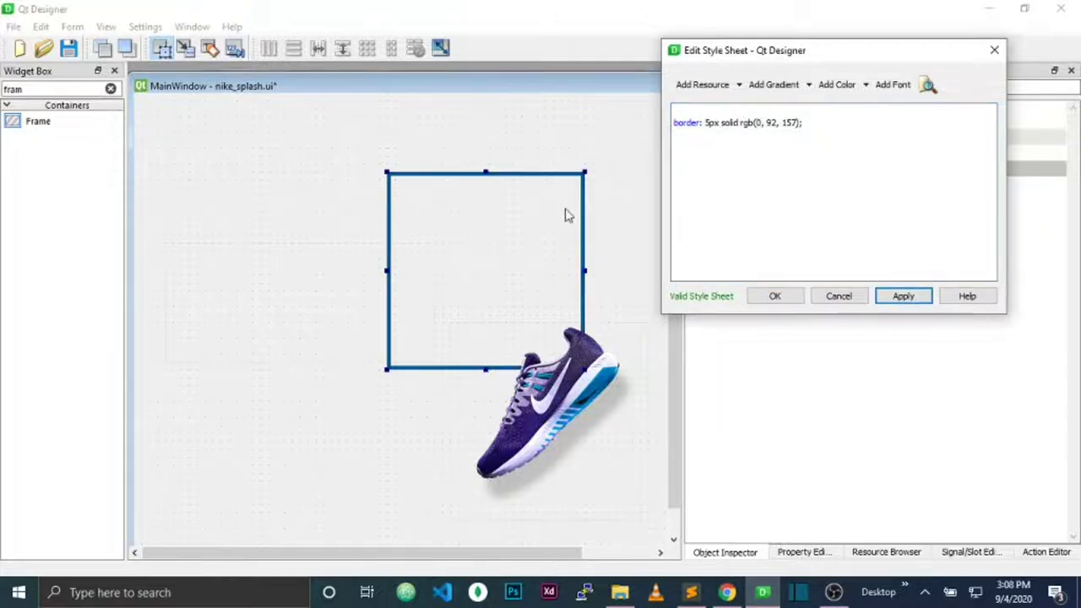
pyautogui.click(677, 123)
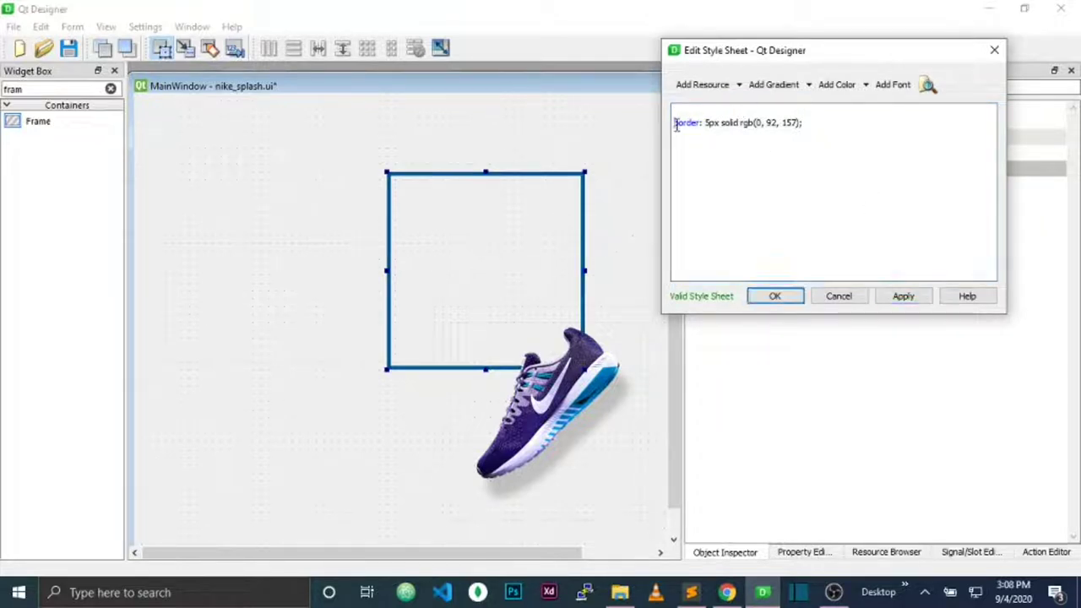
pyautogui.click(775, 295)
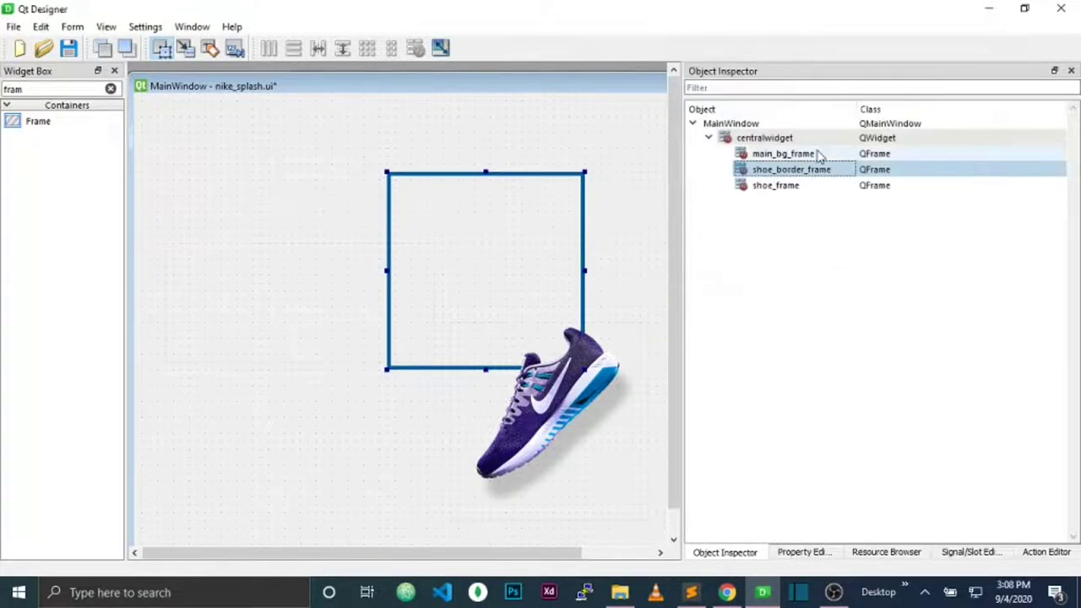
# - Add border-radius: 20px; to the style sheet of shoe_border_frame and accept it
pyautogui.rightClick(778, 170)
pyautogui.click(848, 258)
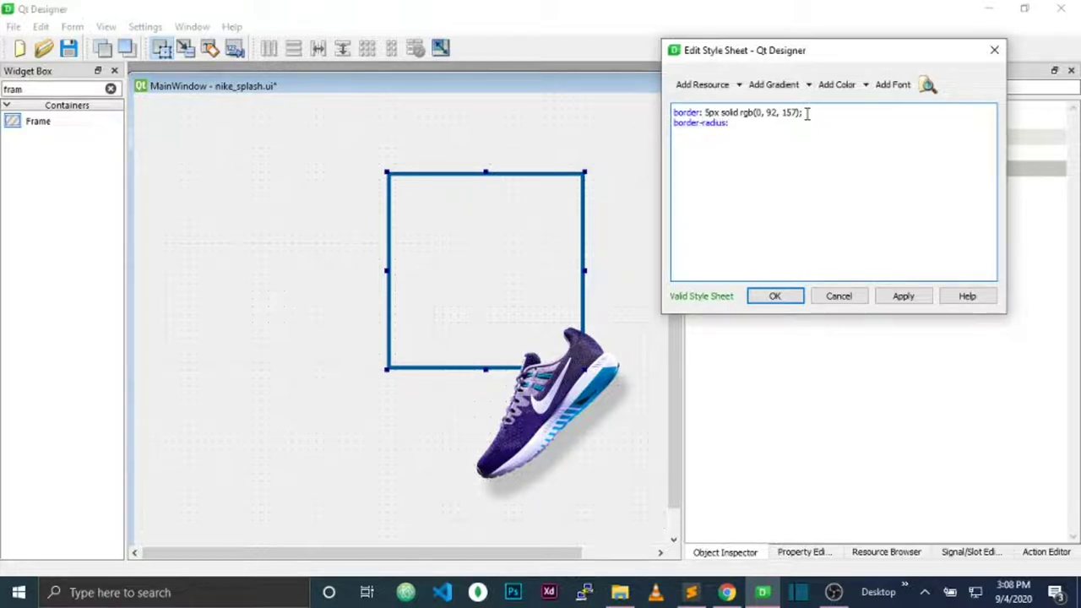
pyautogui.click(912, 292)
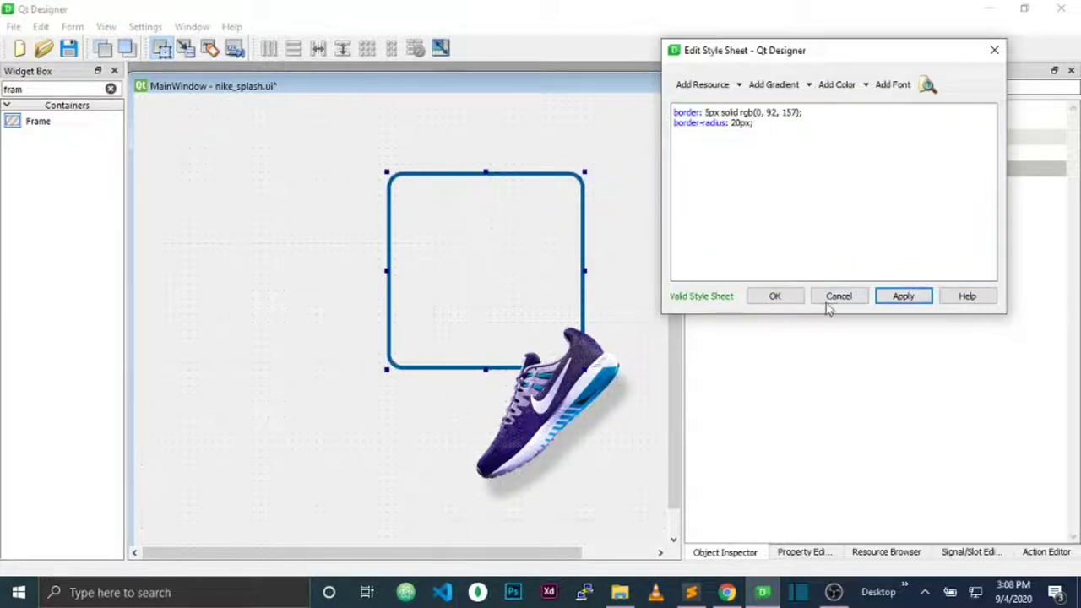
pyautogui.click(777, 298)
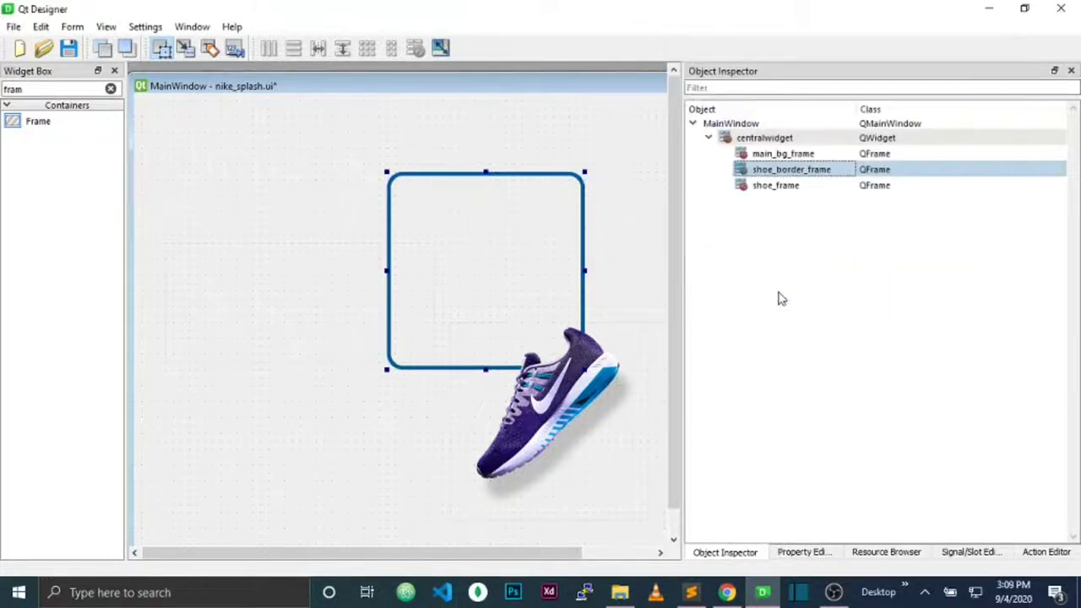
# - Select main_bg_frame and open its style sheet for editing
pyautogui.click(295, 249)
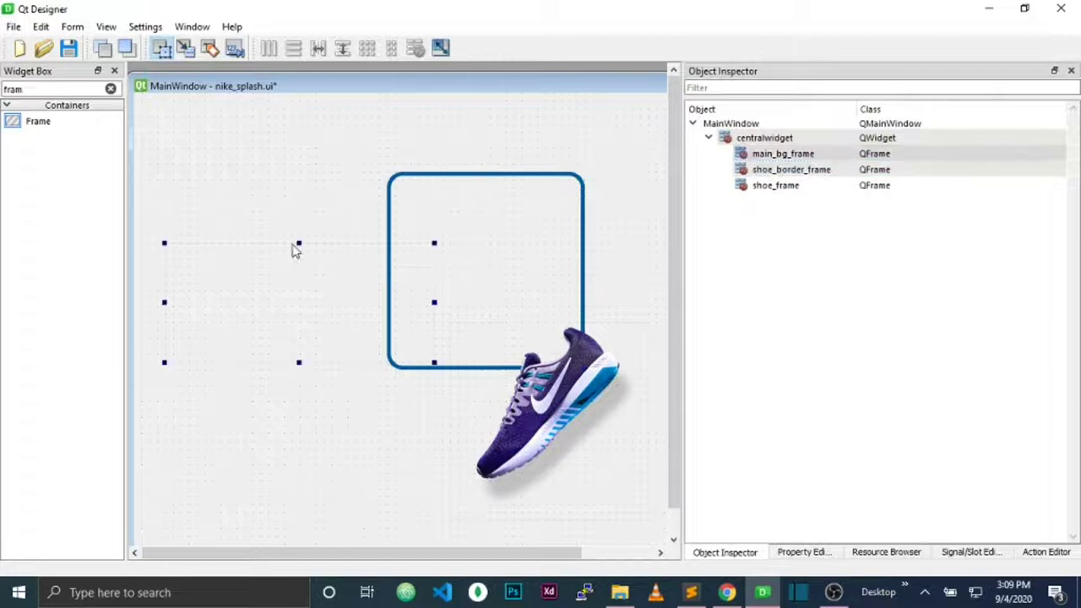
pyautogui.rightClick(288, 308)
pyautogui.click(231, 336)
pyautogui.click(832, 160)
pyautogui.click(801, 156)
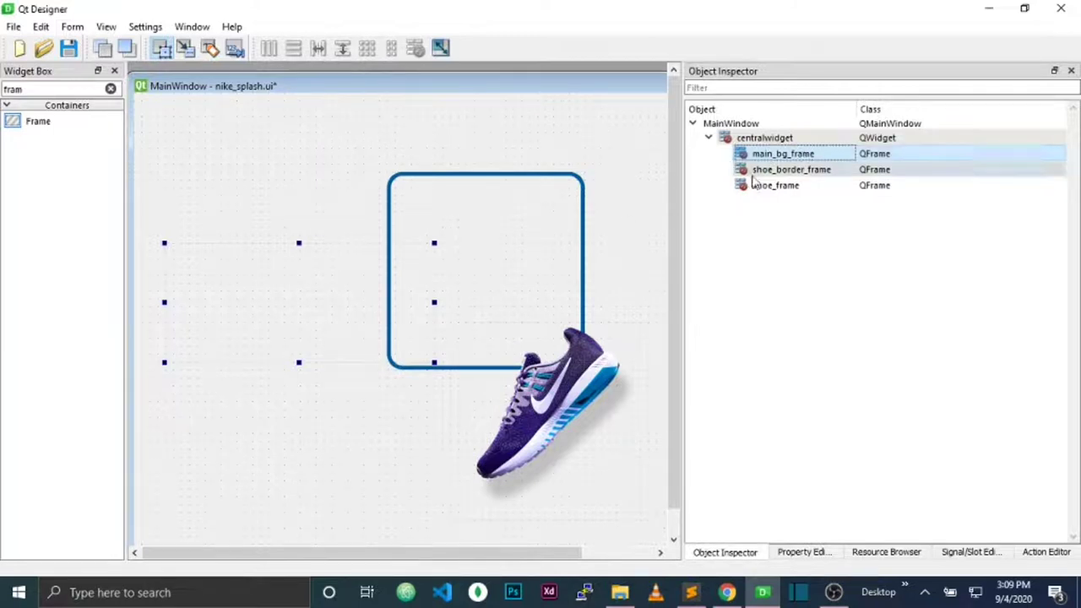
pyautogui.rightClick(795, 166)
pyautogui.click(852, 245)
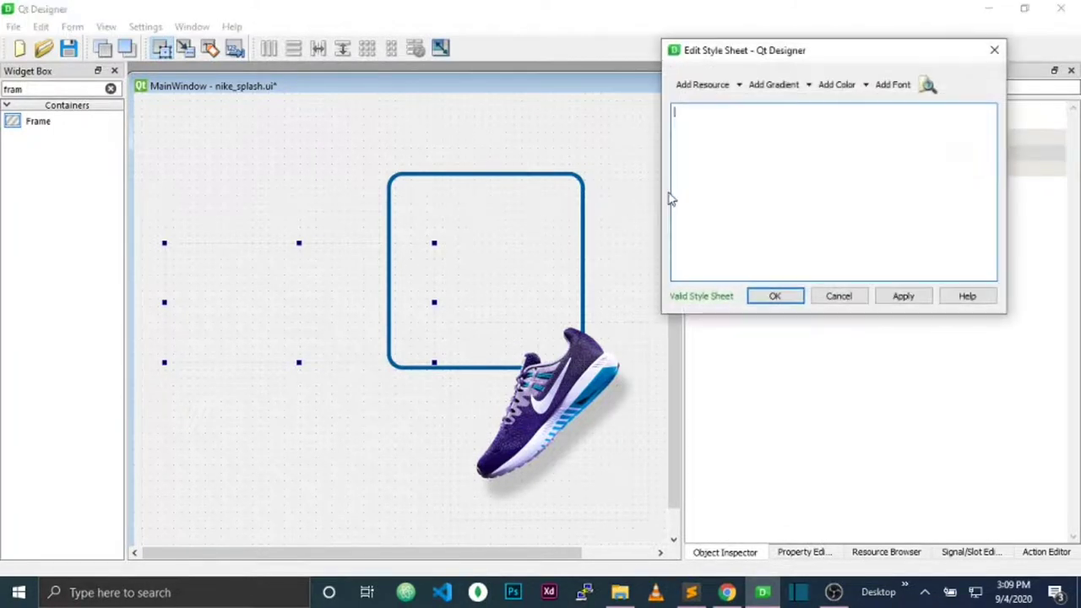
# - Start a new background-color gradient for main_bg_frame and move its end point up to the middle of the gradient's right edge
pyautogui.click(808, 85)
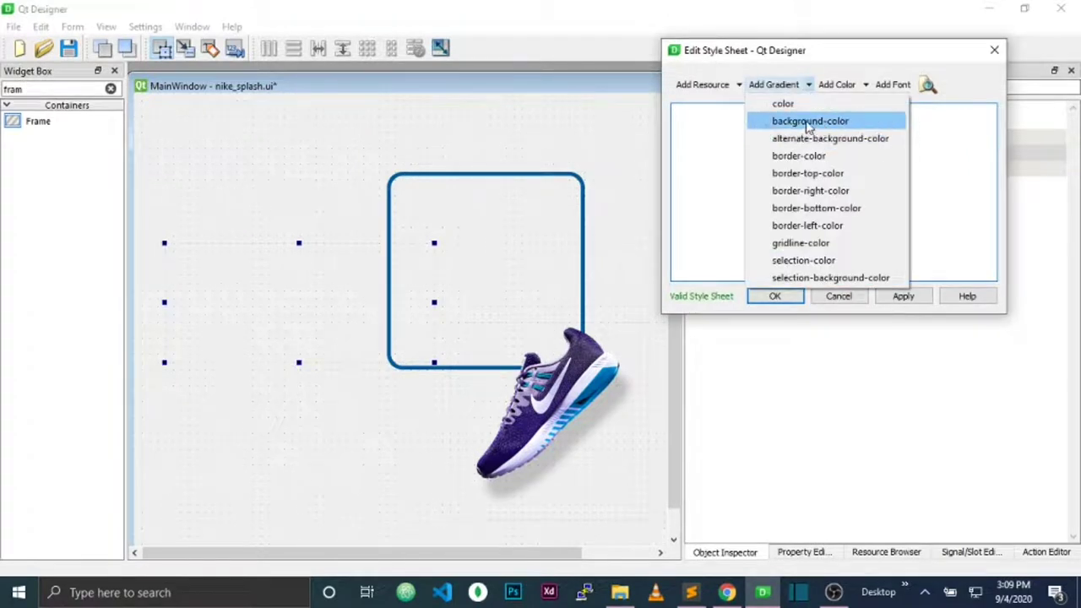
pyautogui.click(810, 120)
pyautogui.scroll(-5, 870, 218)
pyautogui.scroll(5, 870, 218)
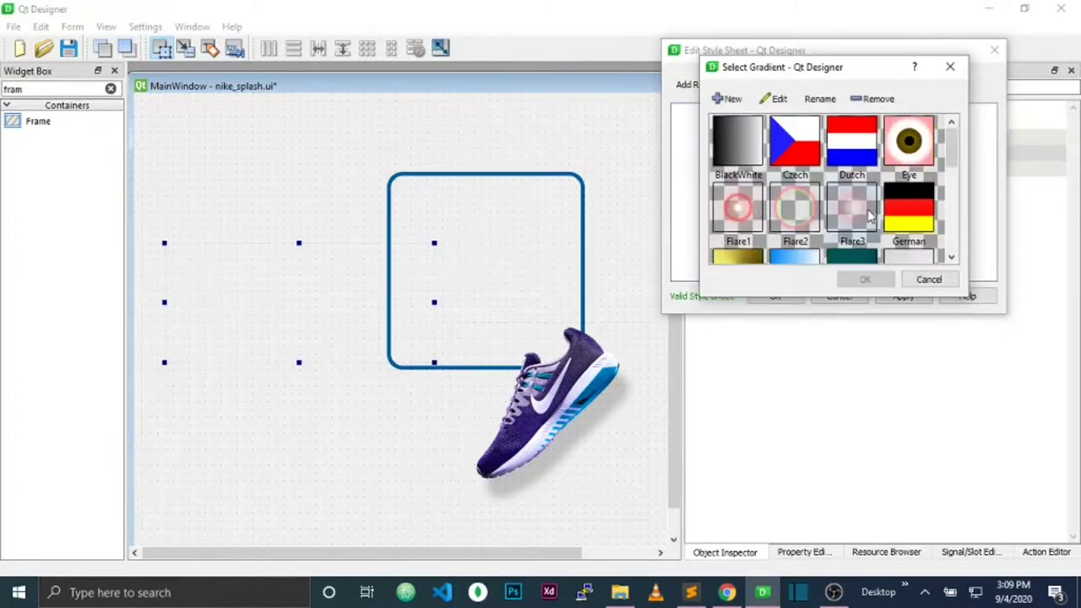
pyautogui.click(726, 99)
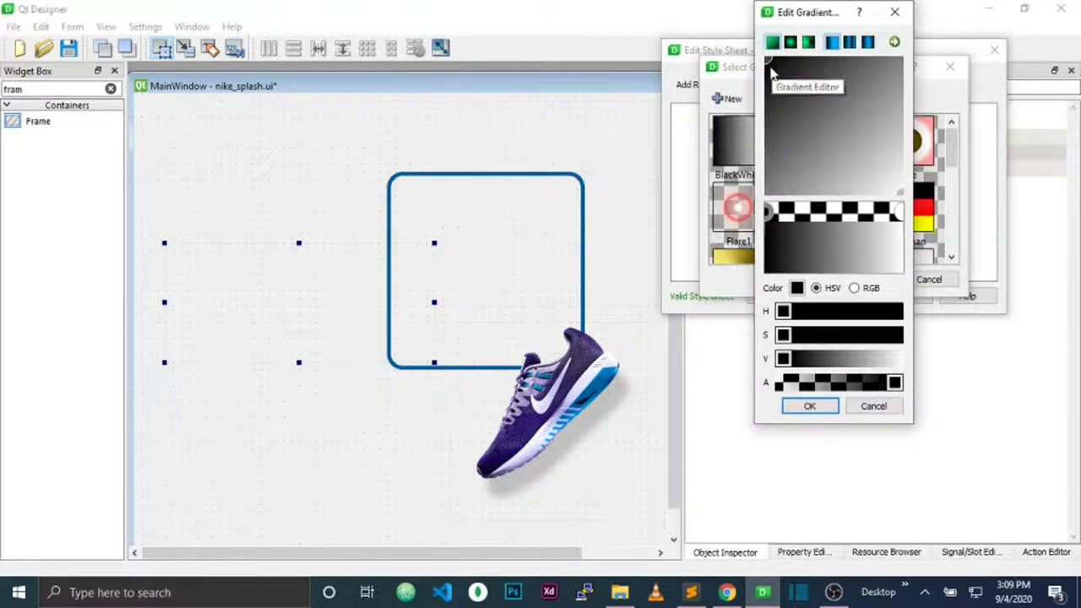
pyautogui.moveTo(904, 197); pyautogui.dragTo(933, 125)
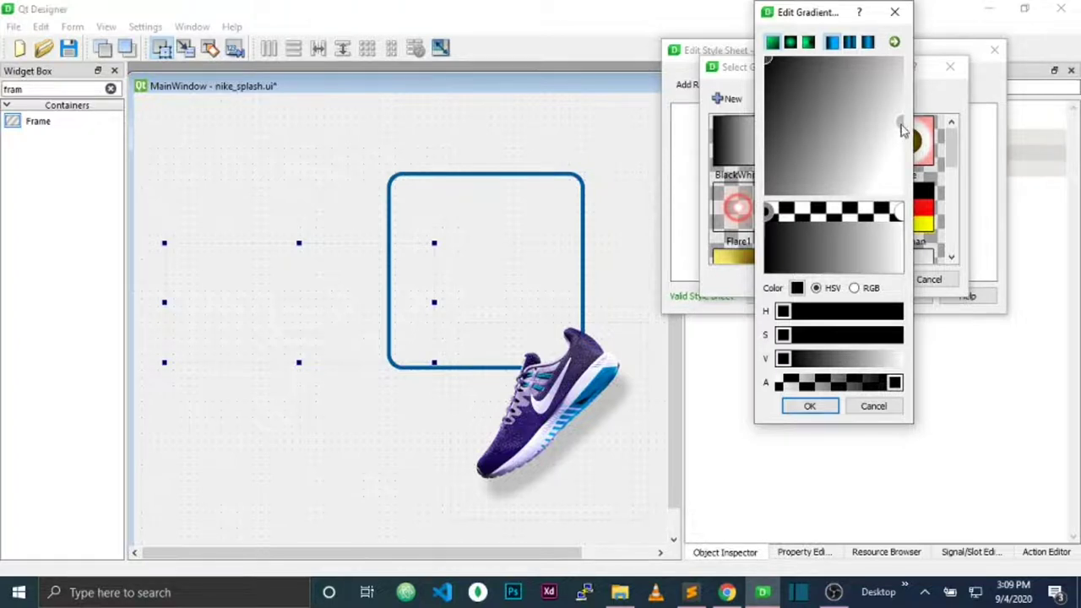
# - Set the gradient's end stop to the dark purple #1b0e4c sampled from the shoe's heel area on the canvas
pyautogui.click(901, 213)
pyautogui.click(797, 288)
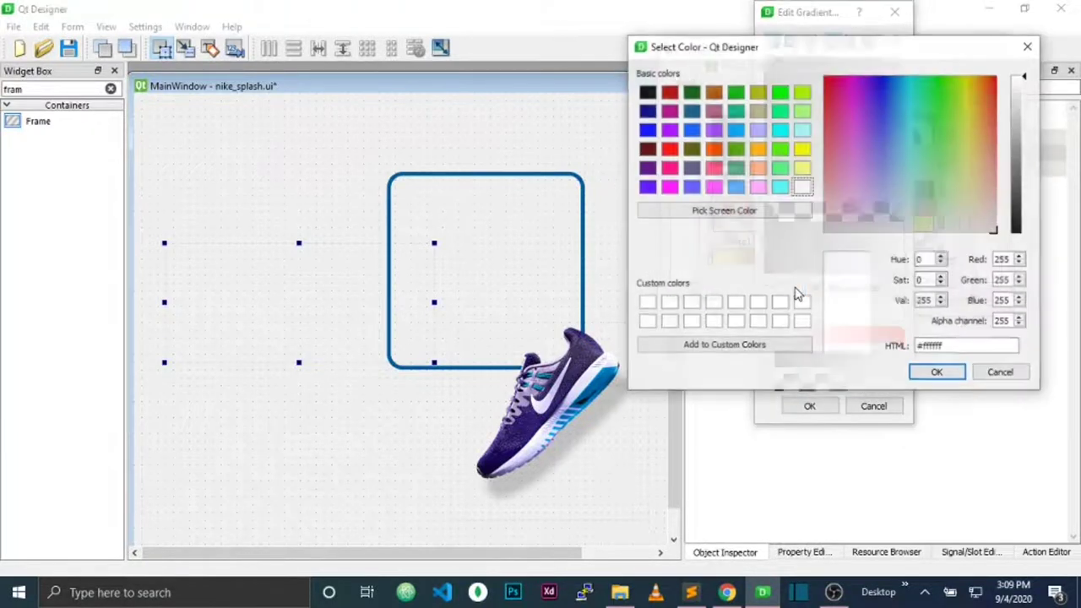
pyautogui.click(749, 212)
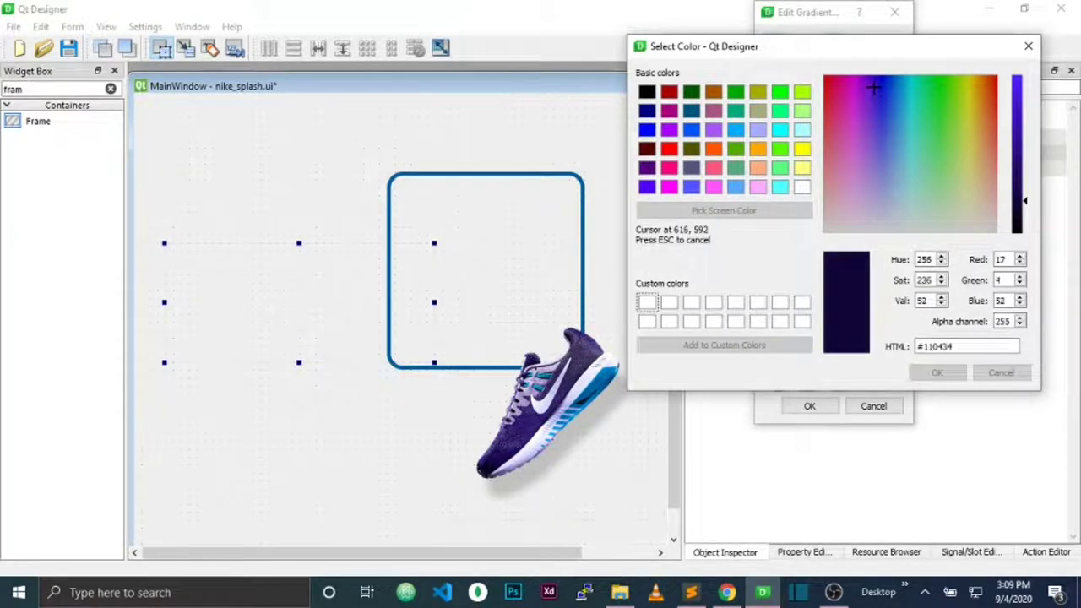
pyautogui.click(518, 465)
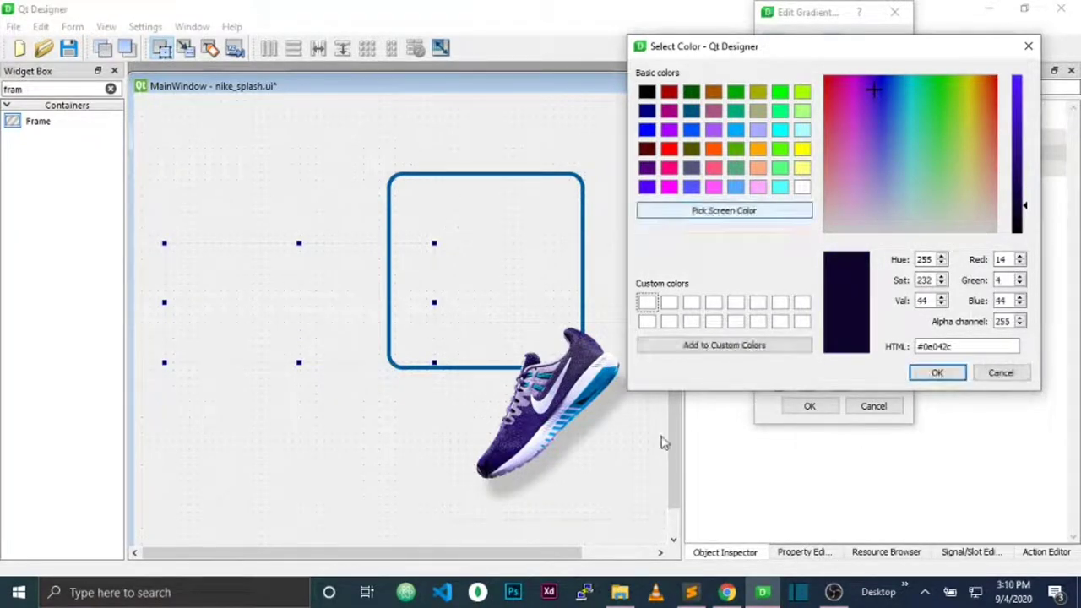
pyautogui.click(726, 211)
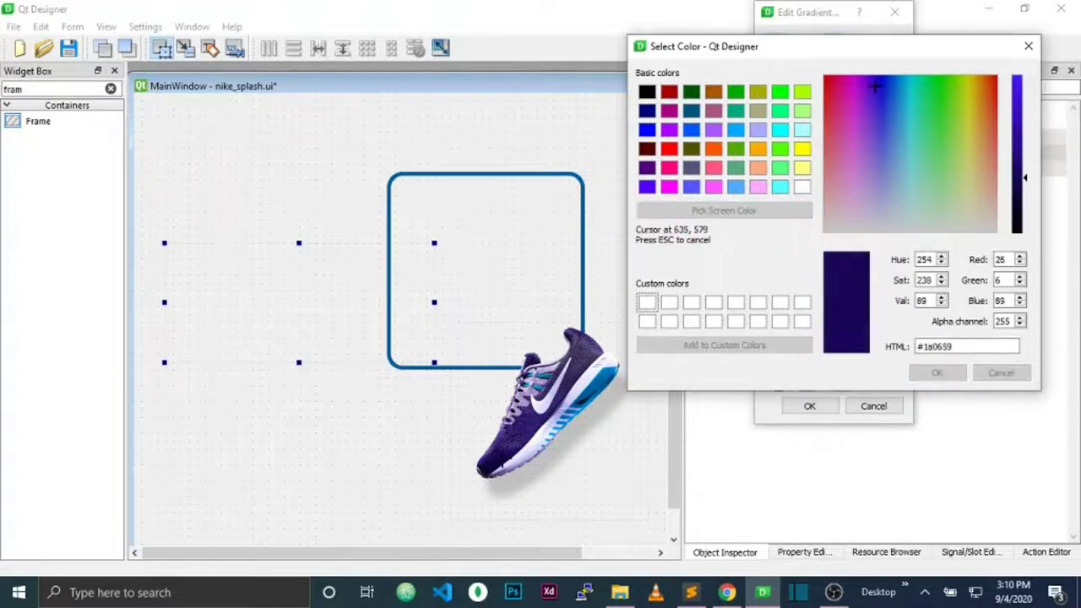
pyautogui.click(532, 454)
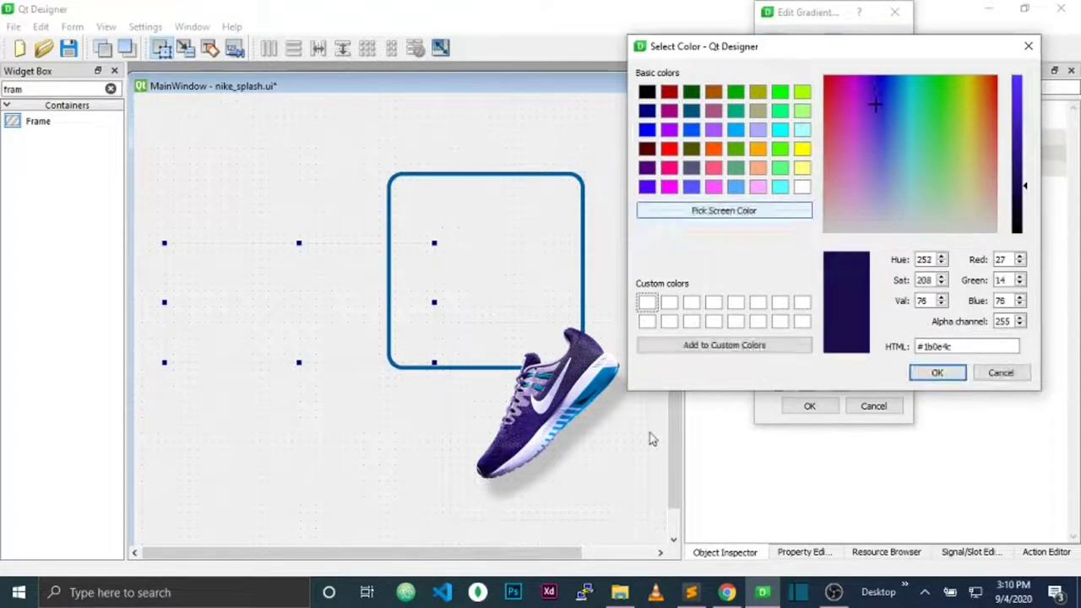
pyautogui.click(938, 373)
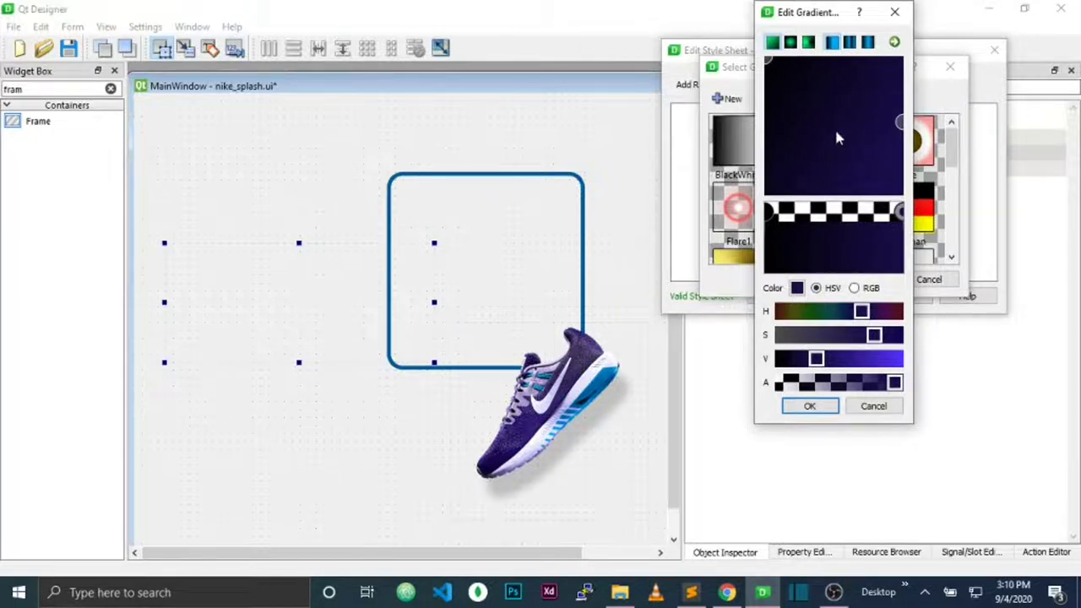
# - Set the gradient's start stop to the pale lavender sampled from the shoe's swoosh, rgb(214, 214, 249)
pyautogui.click(770, 216)
pyautogui.click(797, 288)
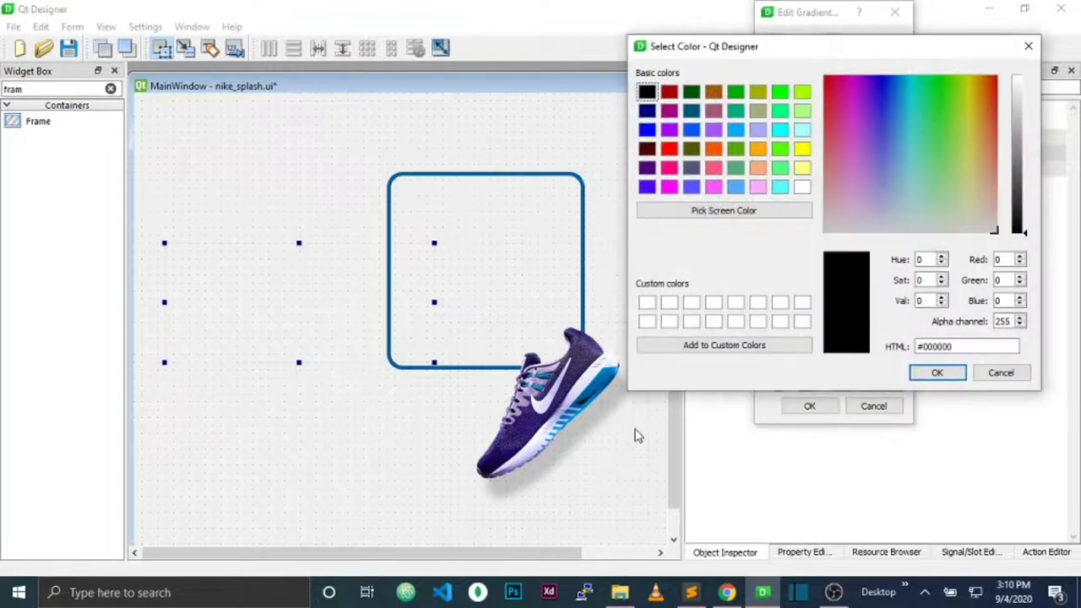
pyautogui.click(713, 213)
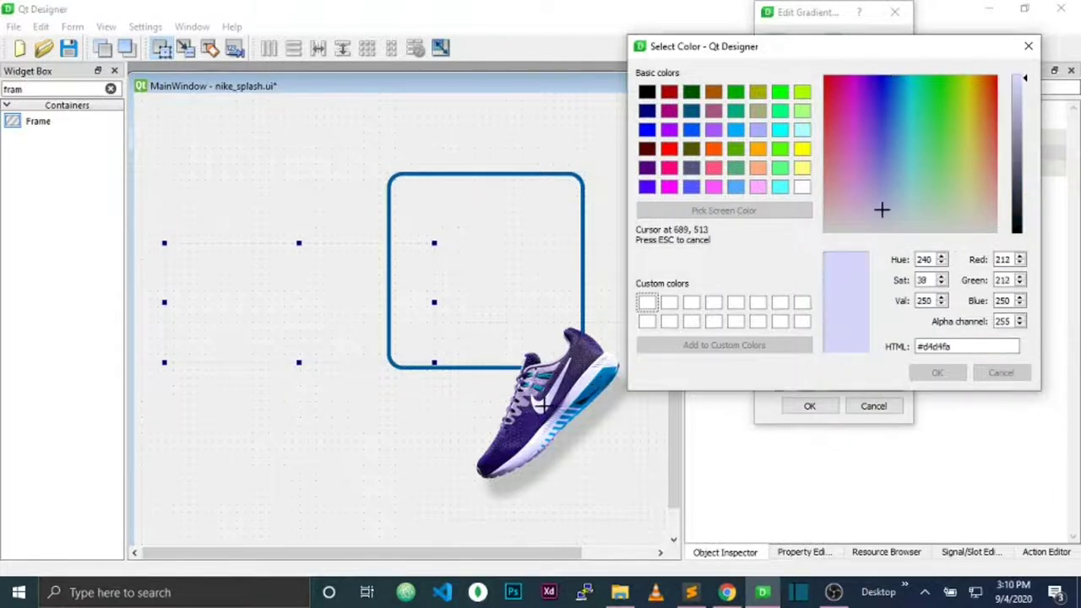
pyautogui.click(544, 406)
pyautogui.click(945, 374)
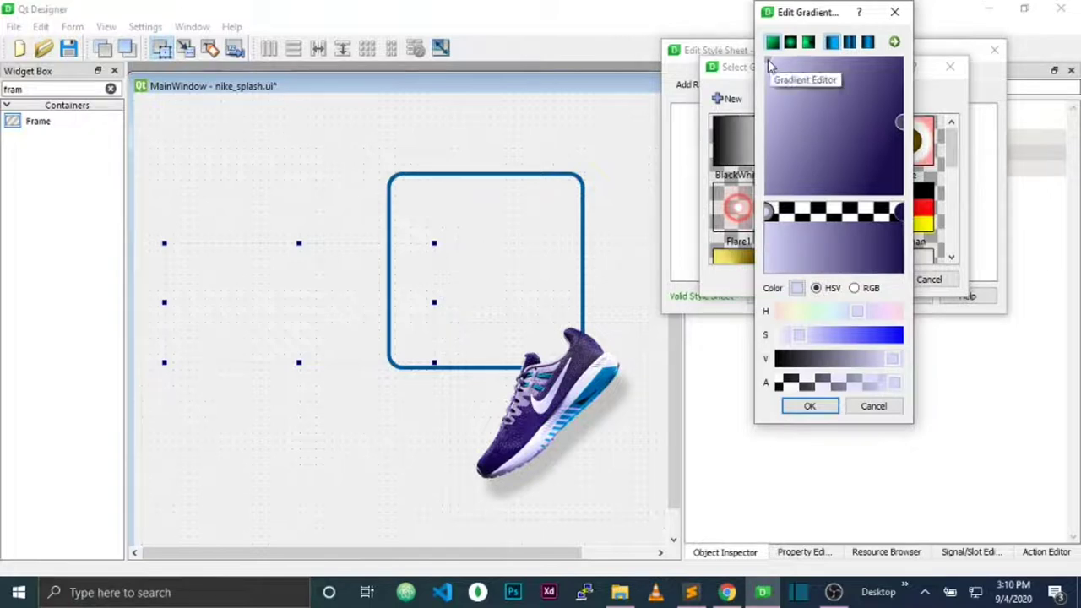
# - Lower the gradient's start point to y1 0.25 along its left edge, insert the gradient as background-color and apply it
pyautogui.moveTo(749, 99); pyautogui.dragTo(750, 95)
pyautogui.click(809, 407)
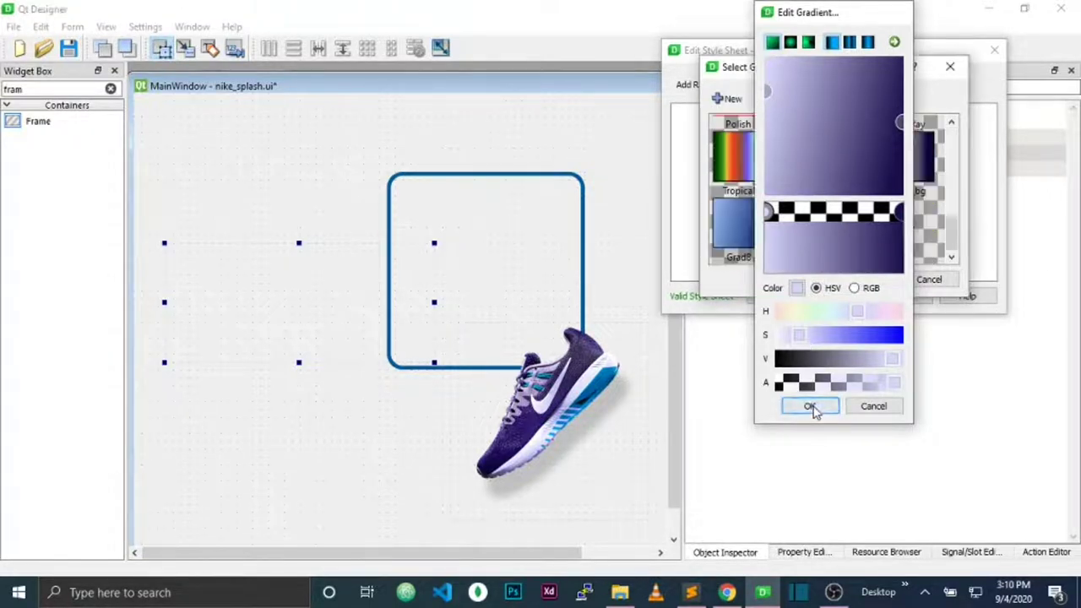
pyautogui.click(752, 259)
pyautogui.click(866, 279)
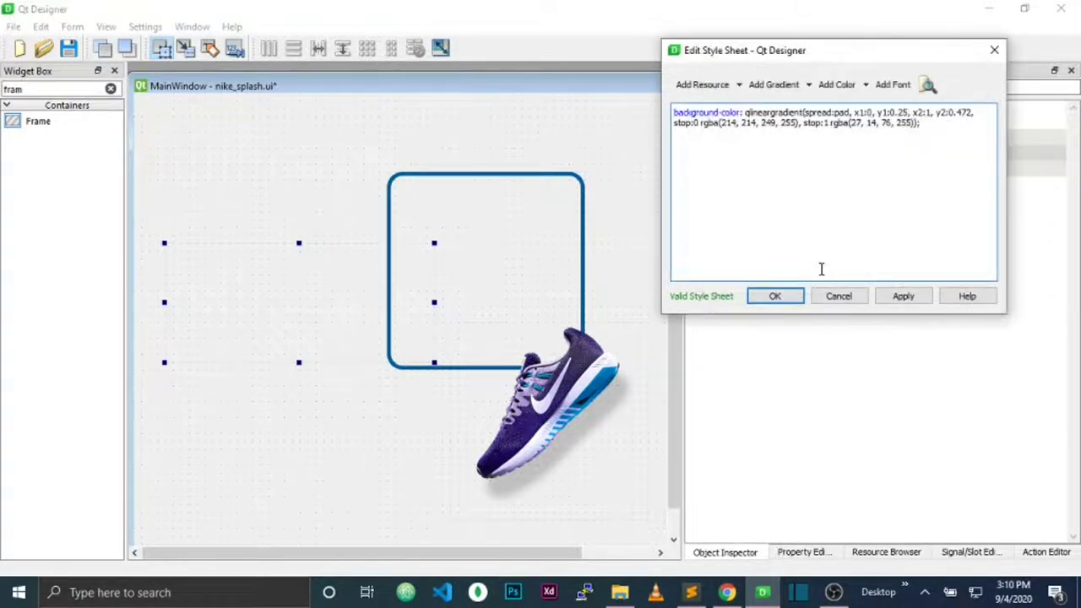
pyautogui.click(903, 297)
# - Add border-radius: 20px; below the gradient rule of main_bg_frame, then apply and accept the style sheet
pyautogui.click(946, 125)
pyautogui.press('Return')
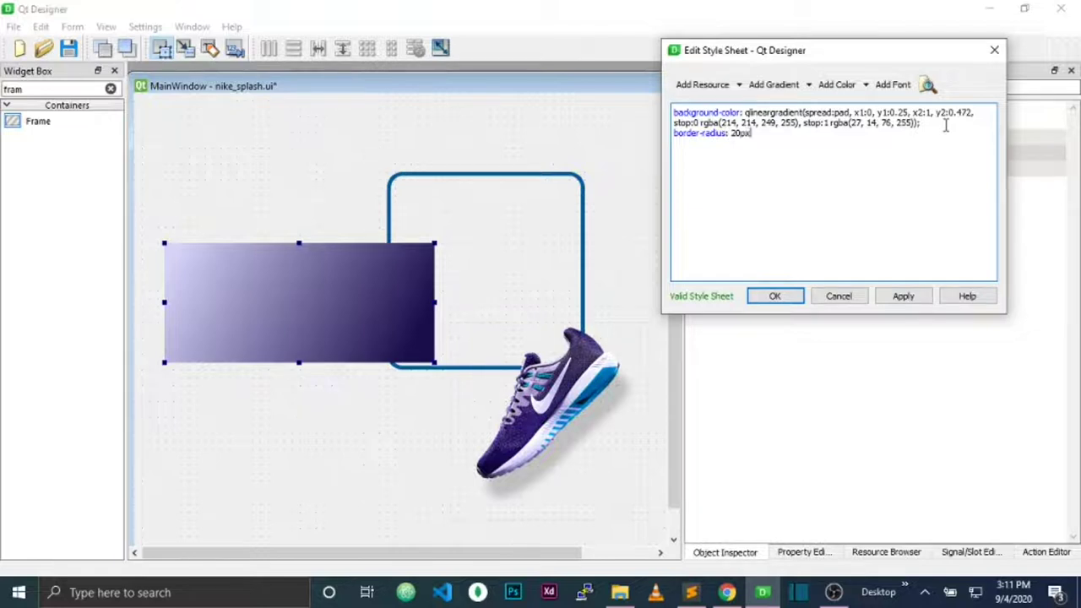
pyautogui.click(903, 297)
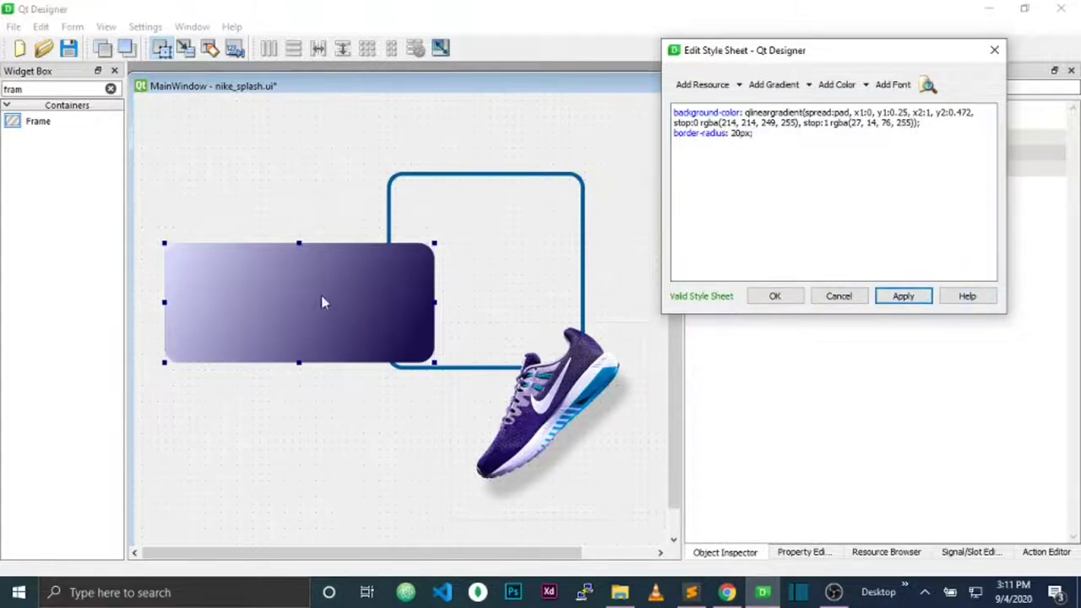
pyautogui.click(774, 298)
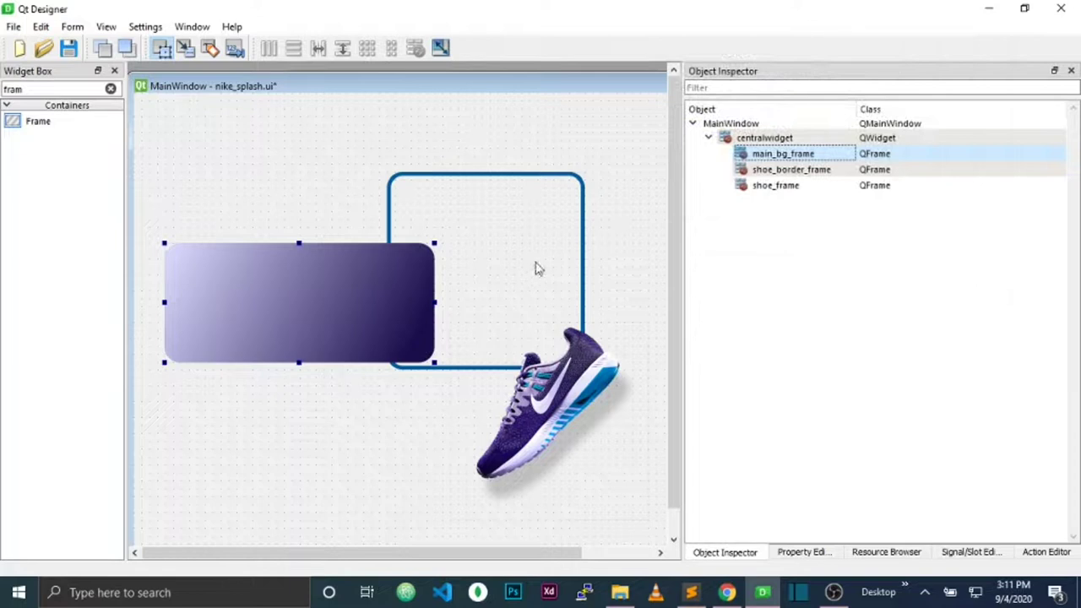
# - Set the geometry of main_bg_frame to a width of 200 and a height of 200
pyautogui.click(352, 312)
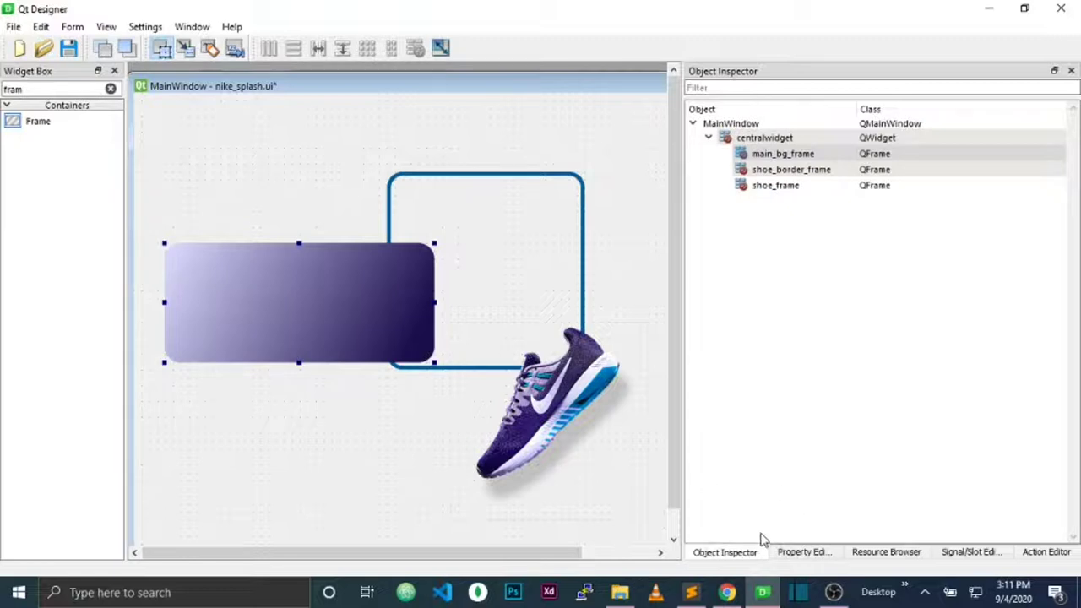
pyautogui.click(783, 154)
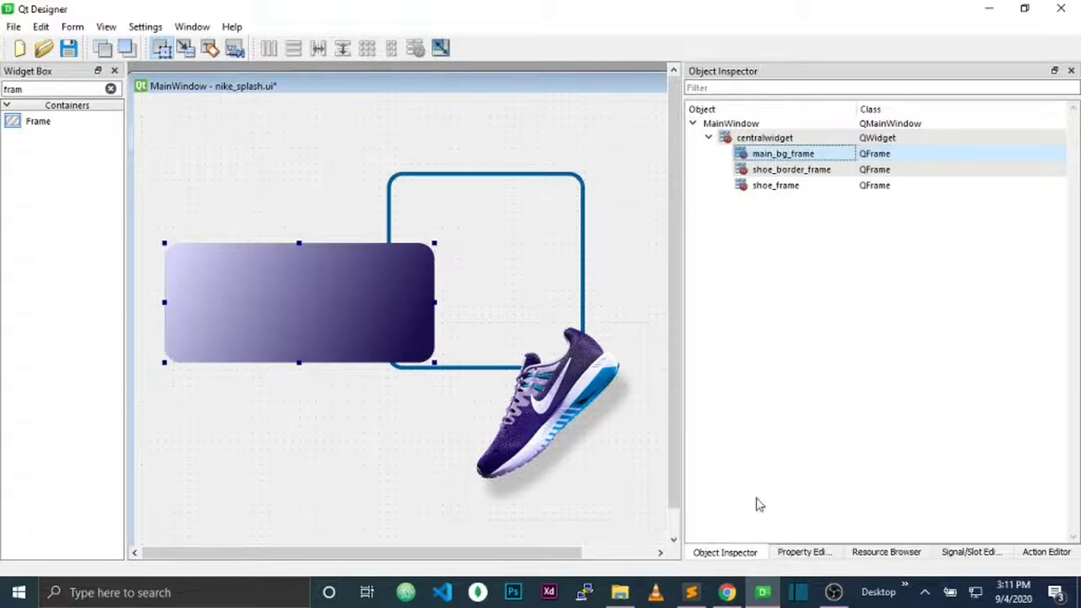
pyautogui.click(802, 552)
pyautogui.click(824, 244)
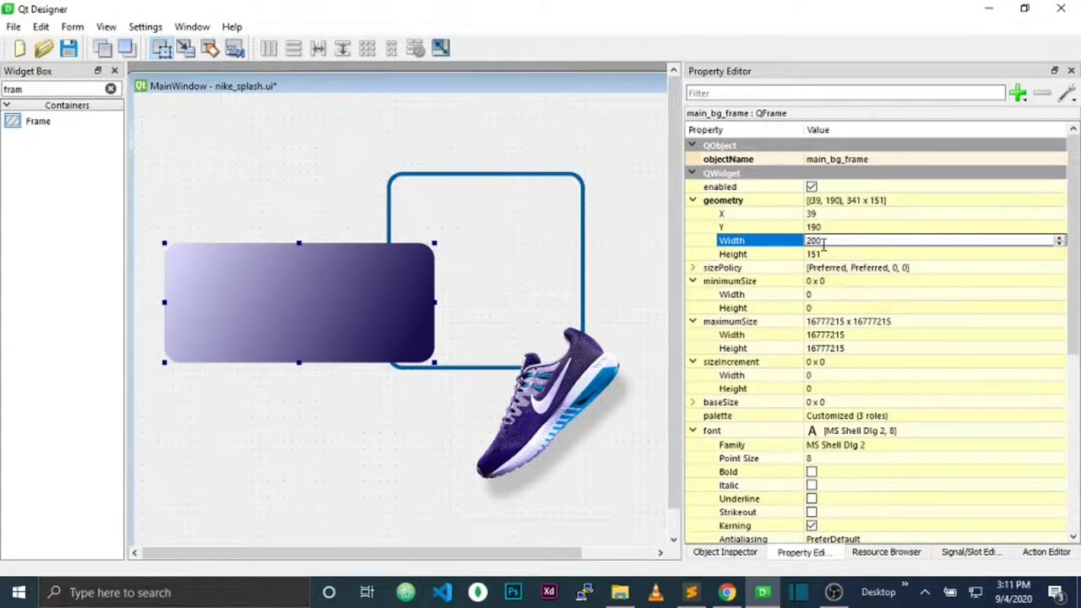
pyautogui.write('200')
pyautogui.click(819, 253)
pyautogui.write('200')
# - Widen main_bg_frame to a width of 600
pyautogui.click(818, 241)
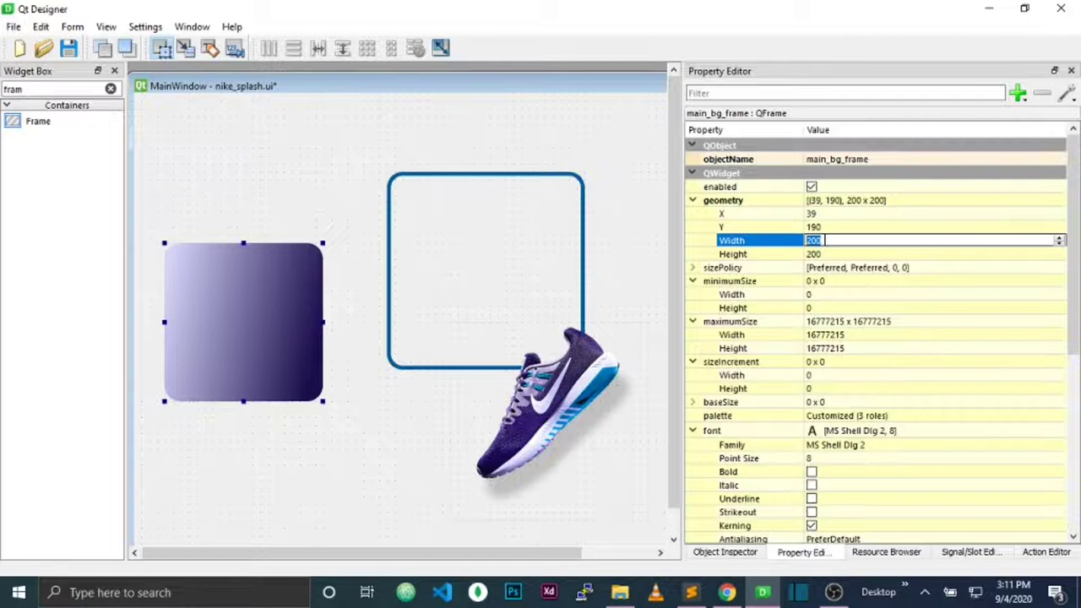
pyautogui.write('600')
pyautogui.click(819, 254)
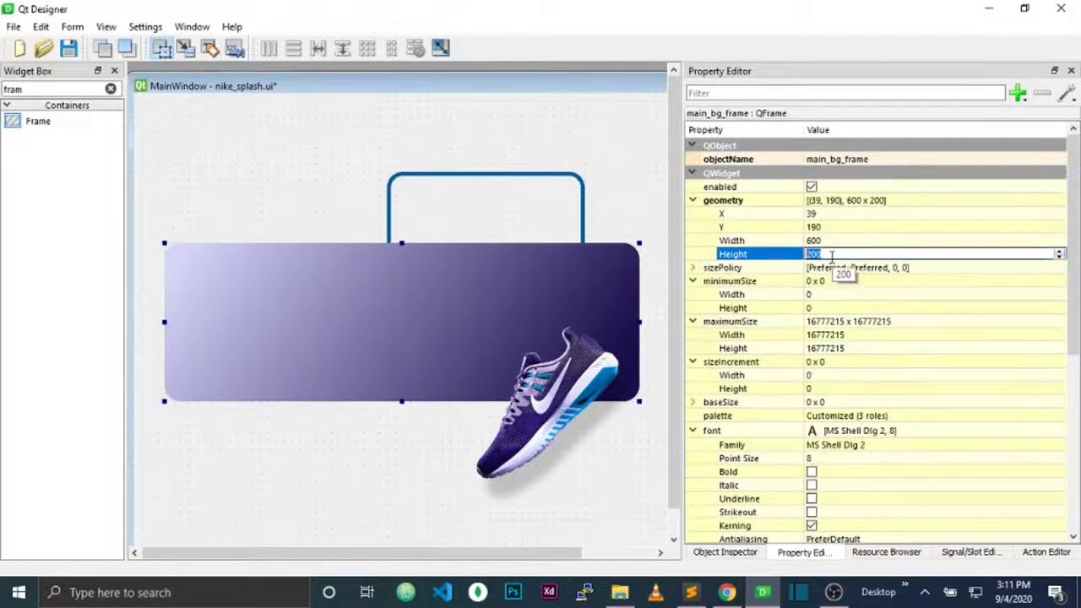
# - Move shoe_border_frame so it overlaps the right end of main_bg_frame, at about X 540, Y 130
pyautogui.moveTo(541, 561); pyautogui.dragTo(561, 560)
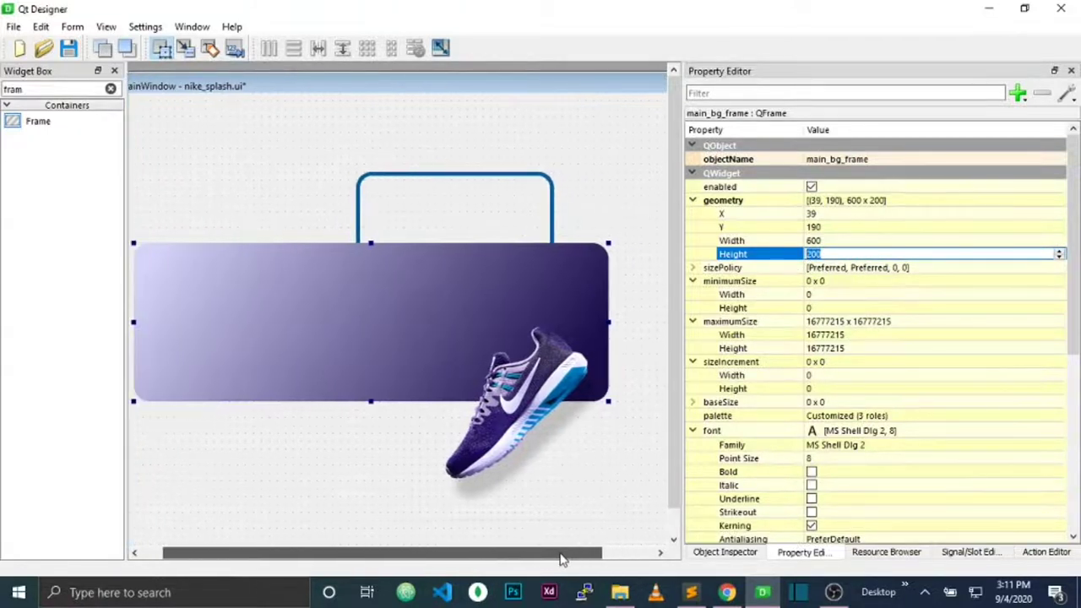
pyautogui.scroll(-1, 676, 499)
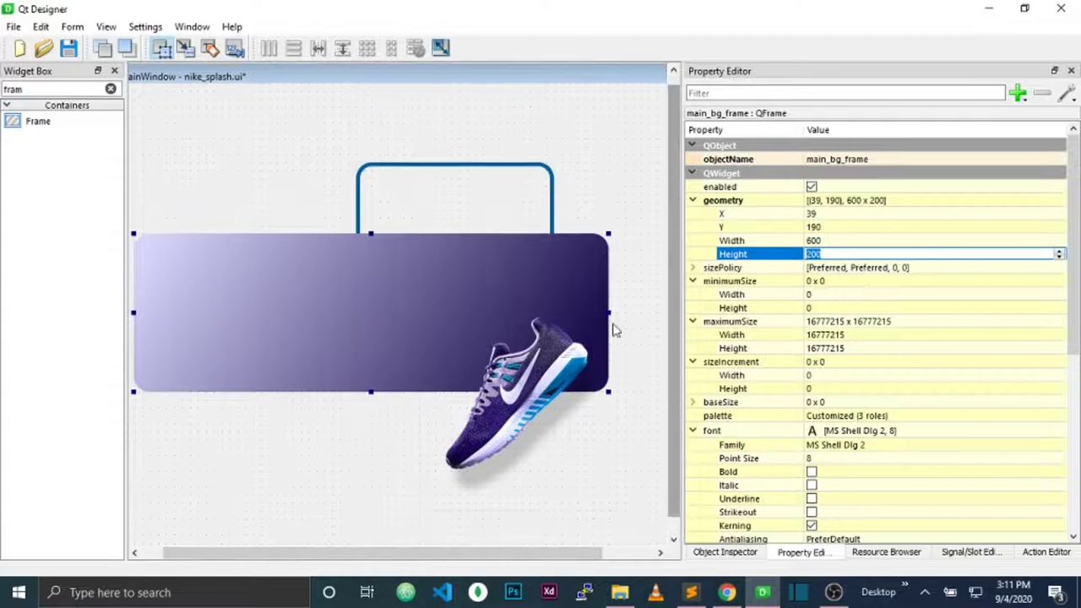
pyautogui.moveTo(533, 172); pyautogui.dragTo(630, 177)
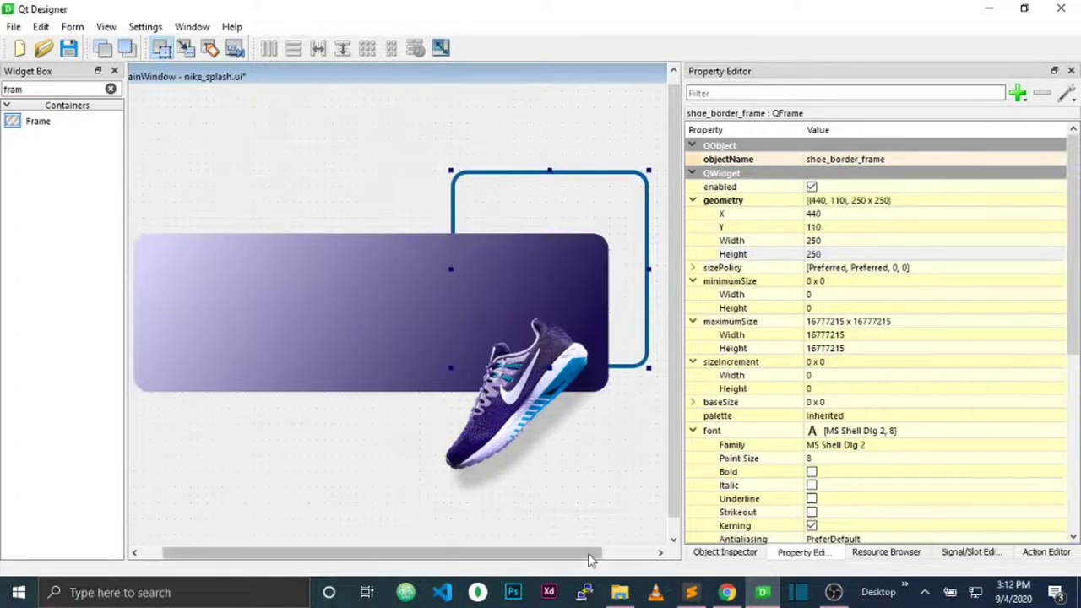
pyautogui.moveTo(589, 556); pyautogui.dragTo(613, 559)
pyautogui.moveTo(559, 178); pyautogui.dragTo(625, 199)
pyautogui.moveTo(557, 560); pyautogui.dragTo(601, 556)
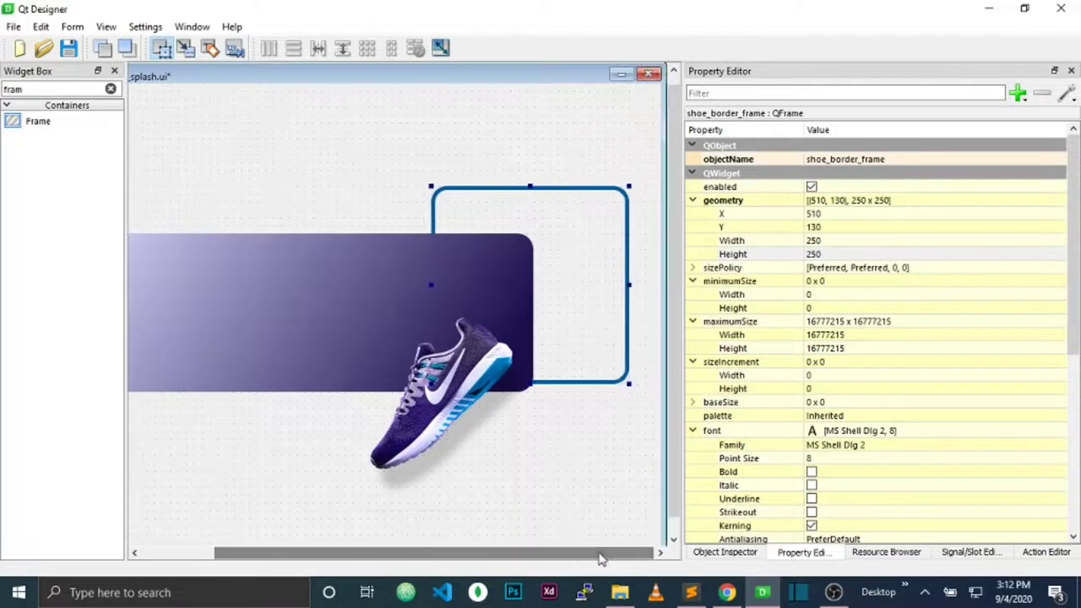
pyautogui.moveTo(582, 196); pyautogui.dragTo(627, 197)
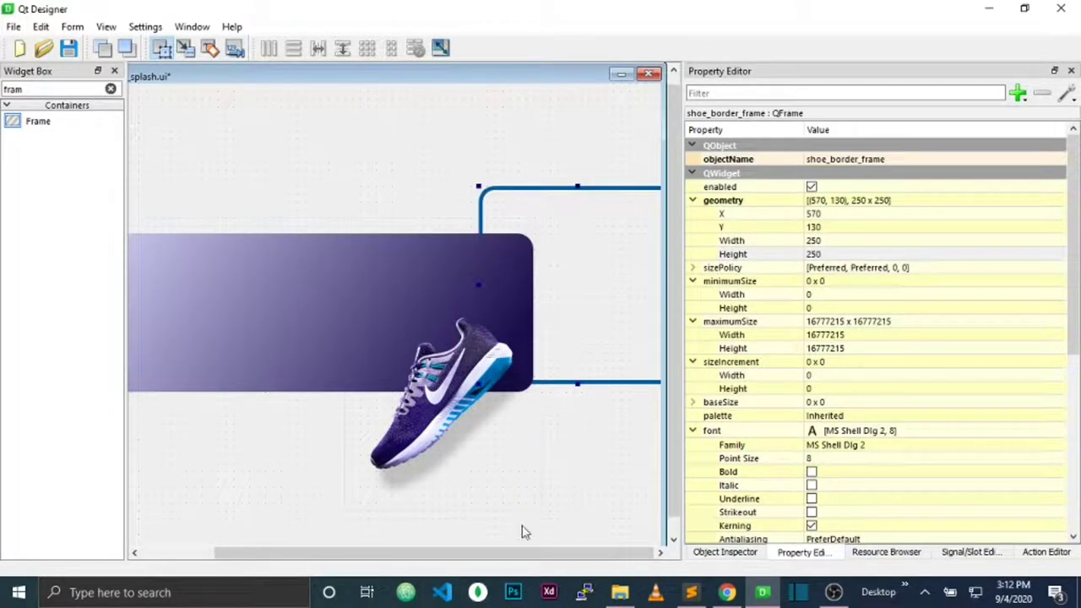
pyautogui.moveTo(524, 555); pyautogui.dragTo(497, 555)
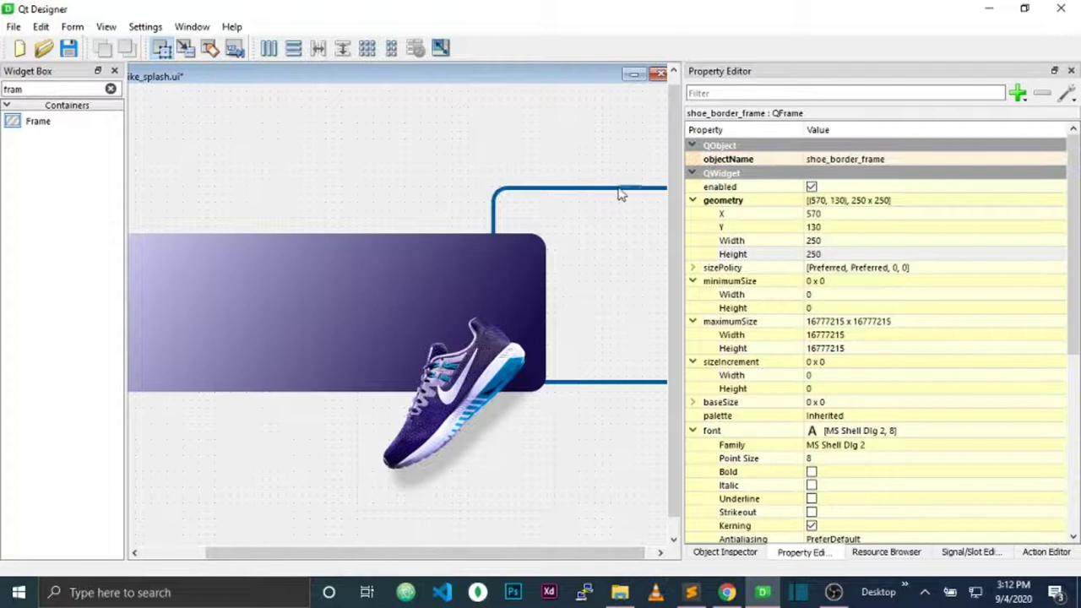
pyautogui.moveTo(634, 193); pyautogui.dragTo(611, 193)
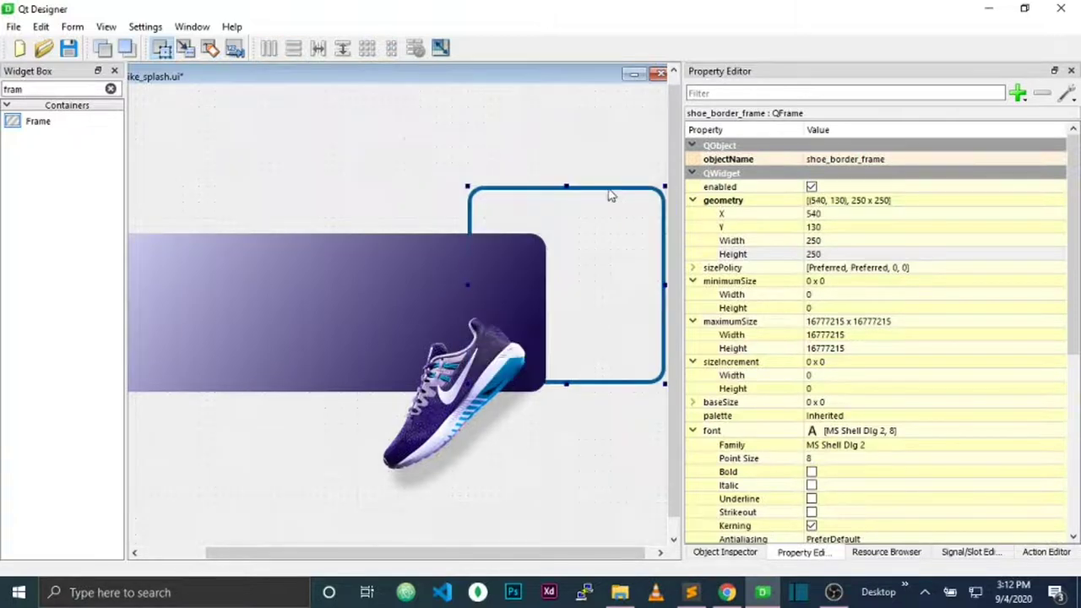
pyautogui.moveTo(603, 558); pyautogui.dragTo(614, 560)
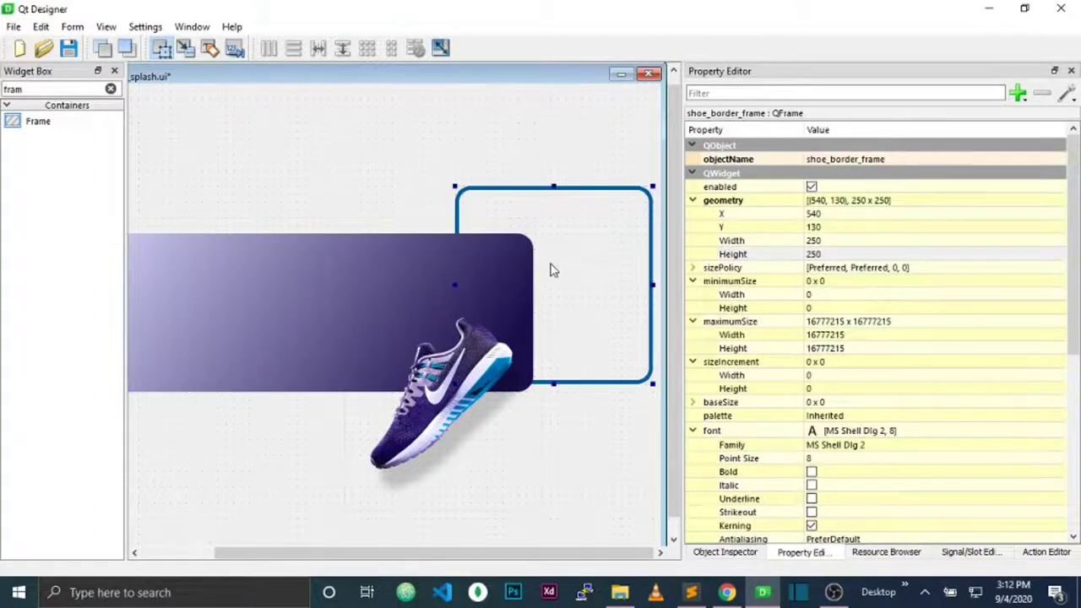
# - Position shoe_frame inside the blue border frame at X 540, Y 140
pyautogui.click(840, 214)
pyautogui.click(842, 227)
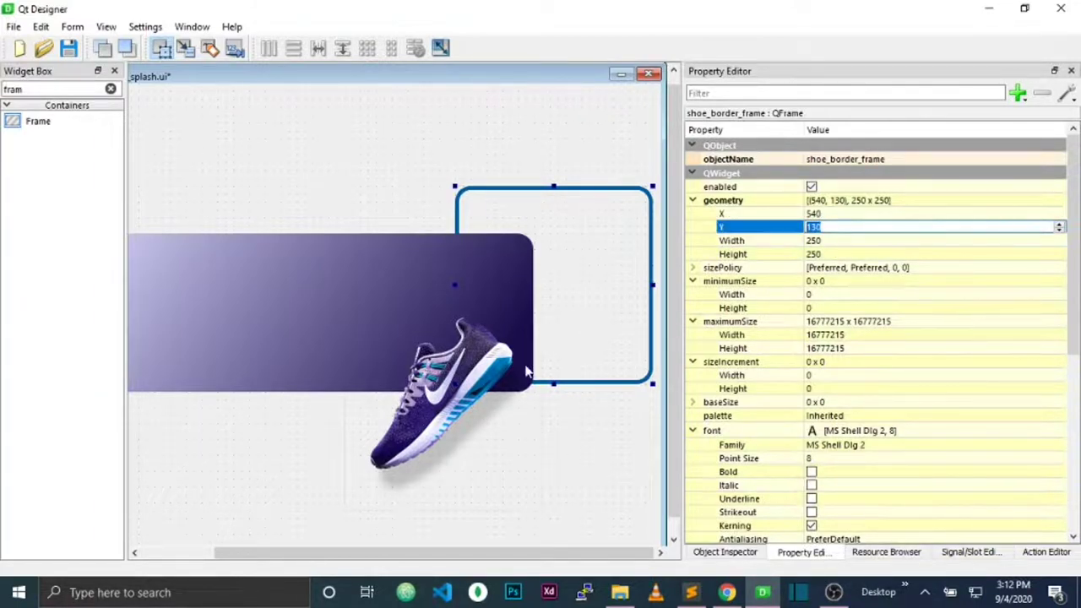
pyautogui.click(479, 378)
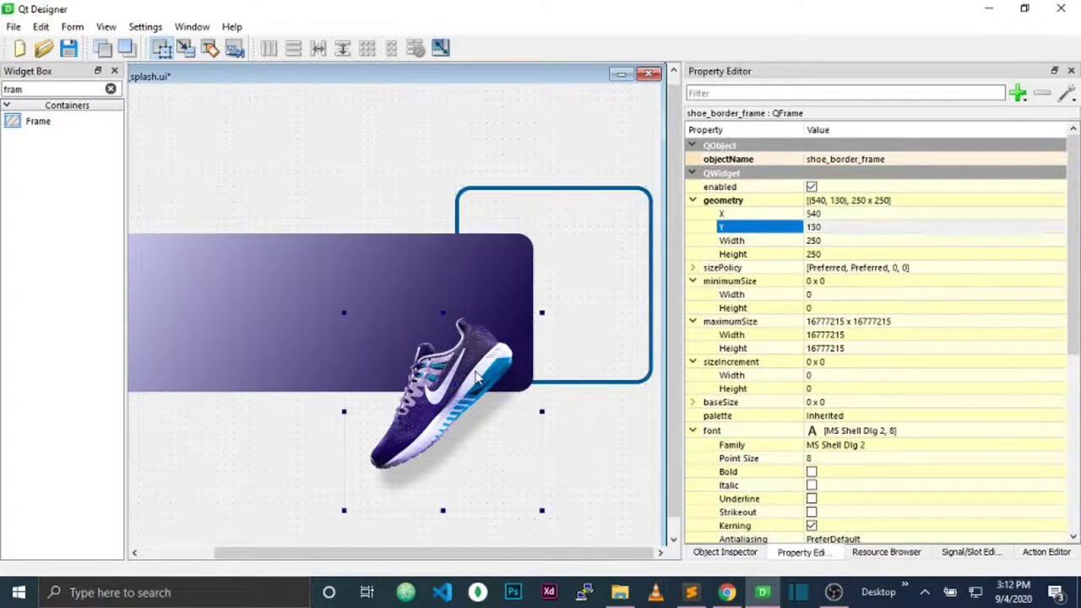
pyautogui.click(849, 214)
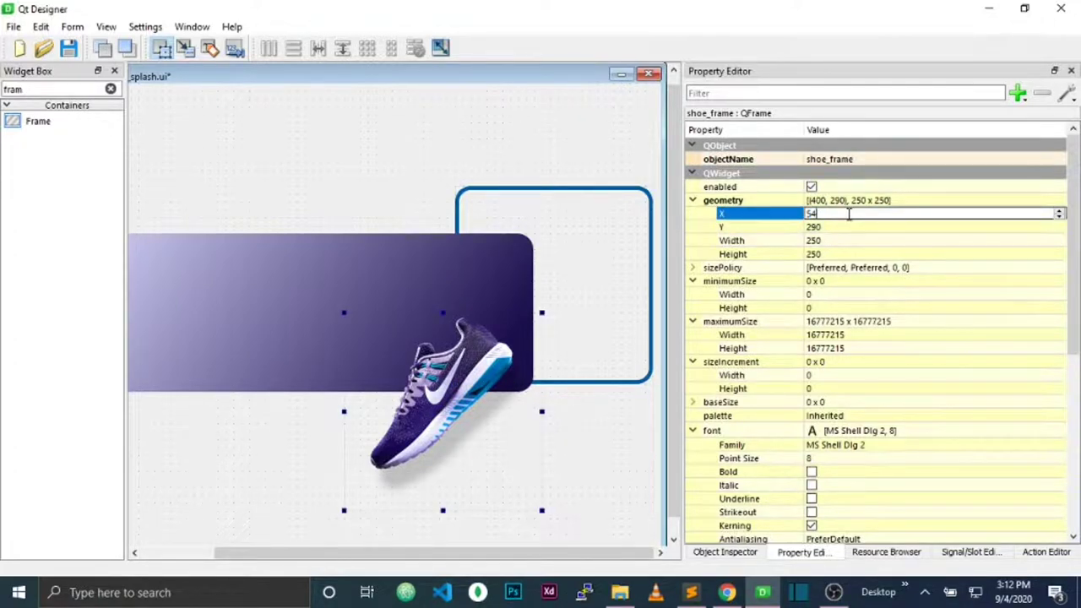
pyautogui.click(847, 227)
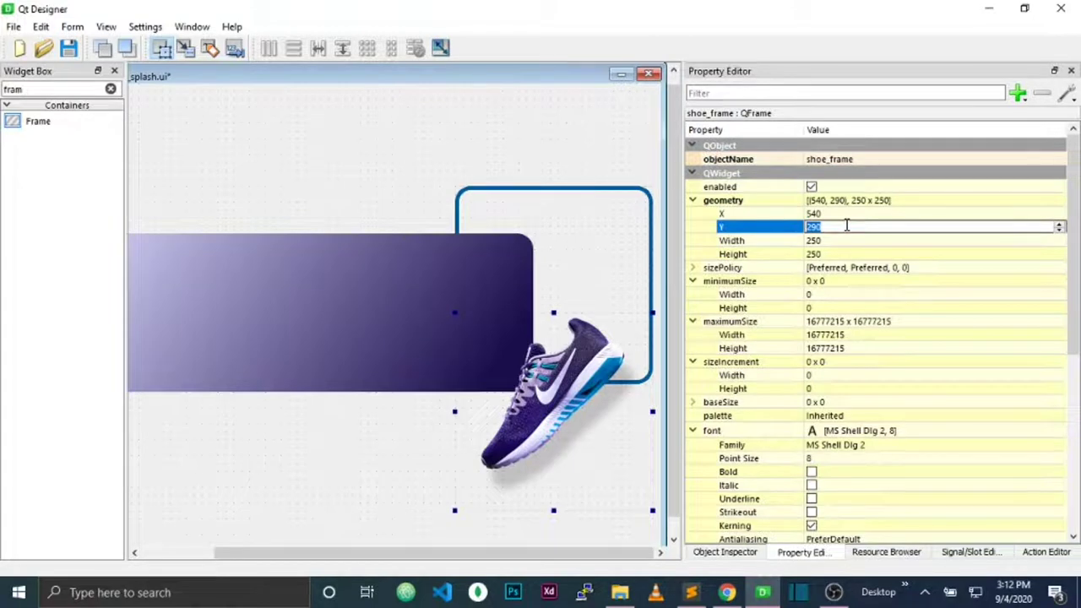
pyautogui.click(847, 214)
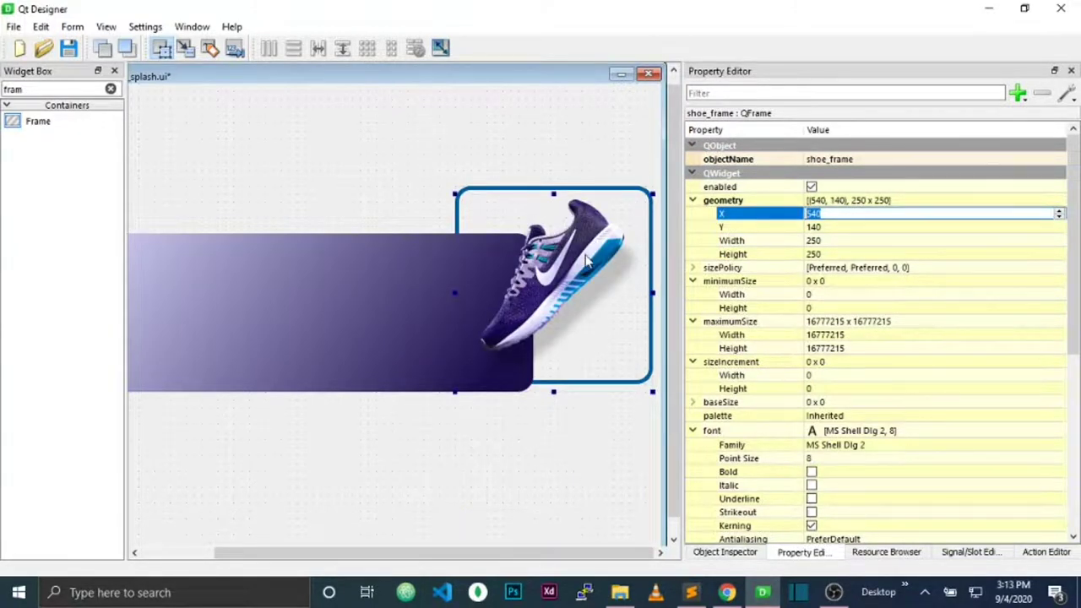
# - Set the width of main_bg_frame to 400
pyautogui.moveTo(542, 554); pyautogui.dragTo(550, 533)
pyautogui.moveTo(476, 557); pyautogui.dragTo(507, 552)
pyautogui.moveTo(574, 561); pyautogui.dragTo(510, 562)
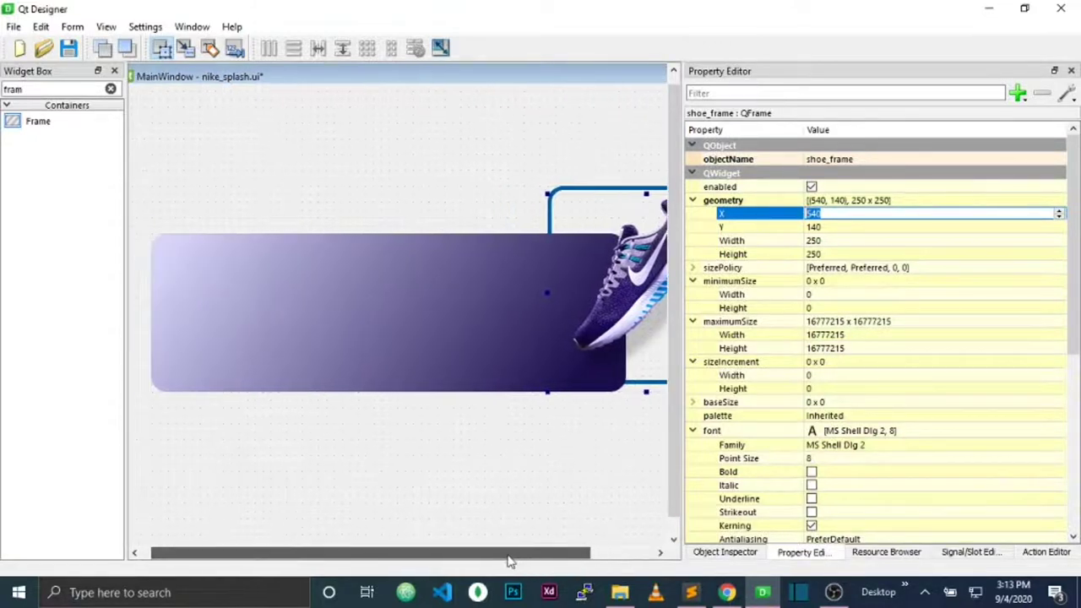
pyautogui.click(468, 359)
pyautogui.click(838, 241)
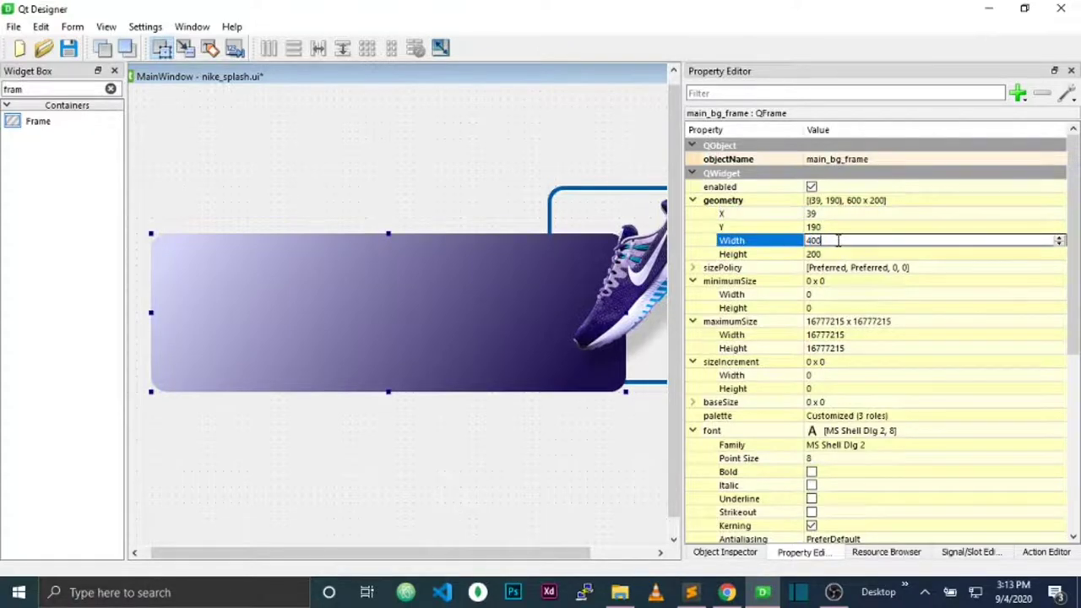
pyautogui.write('400')
pyautogui.press('Tab')
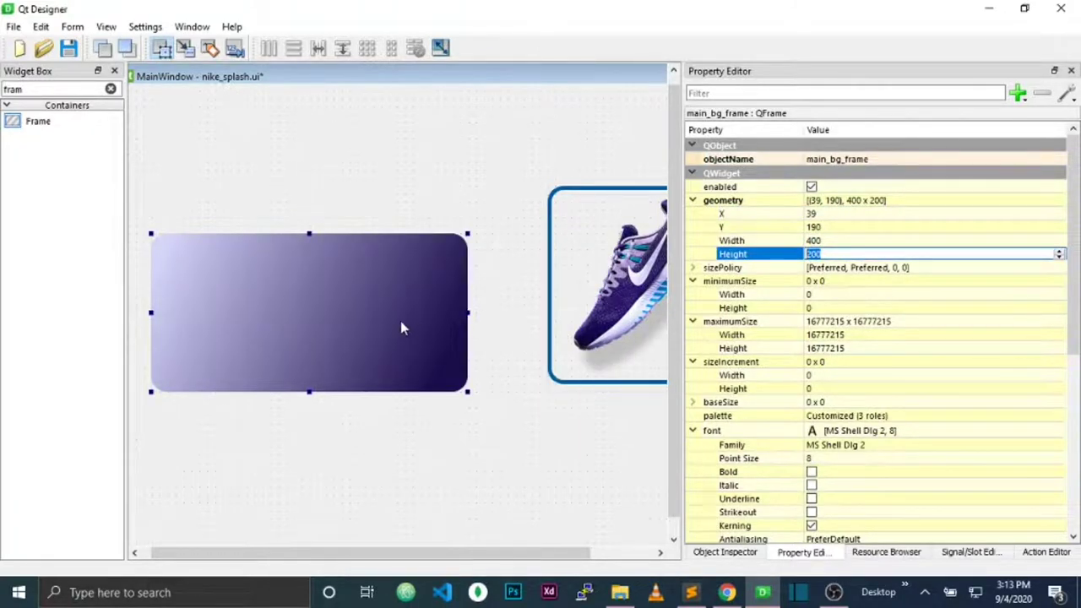
# - Try main_bg_frame at an X position of 540, and set its X position to 440 instead
pyautogui.click(840, 216)
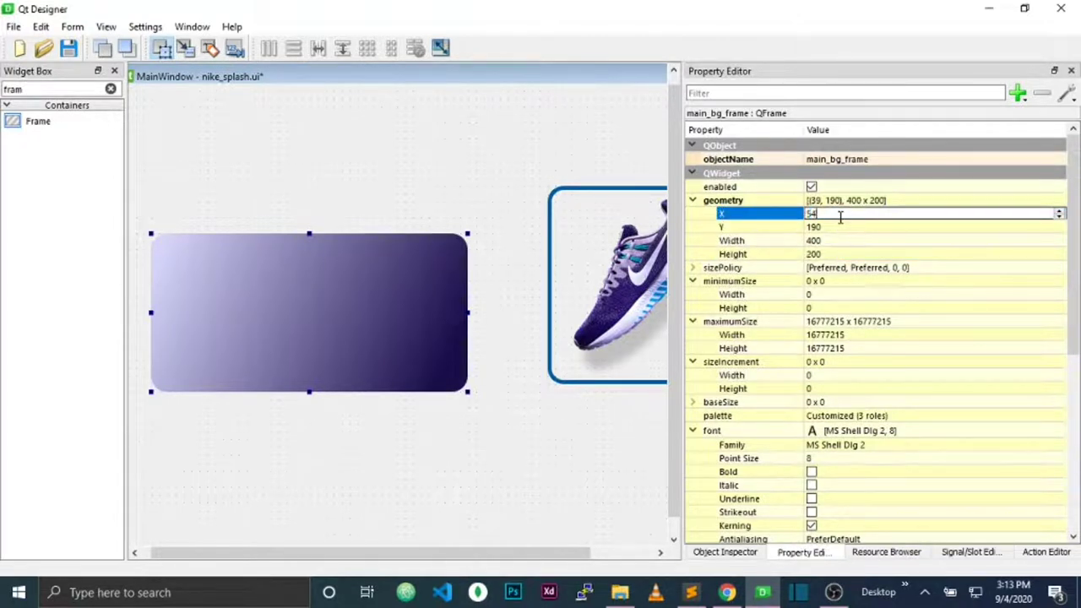
pyautogui.press('Tab')
pyautogui.hotkey('shift', 'Tab')
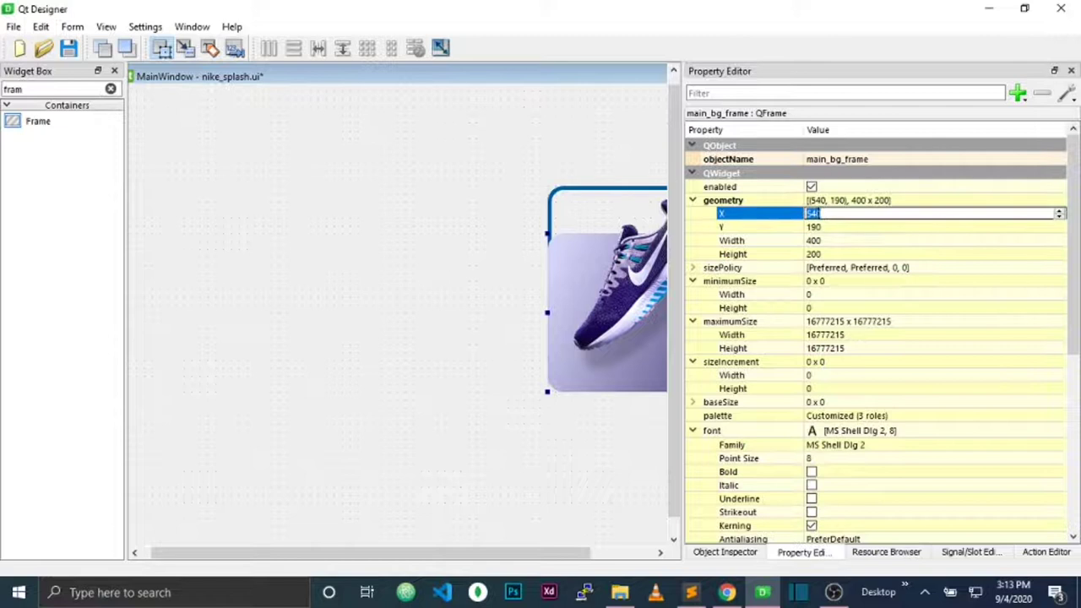
pyautogui.write('440')
pyautogui.press('Tab')
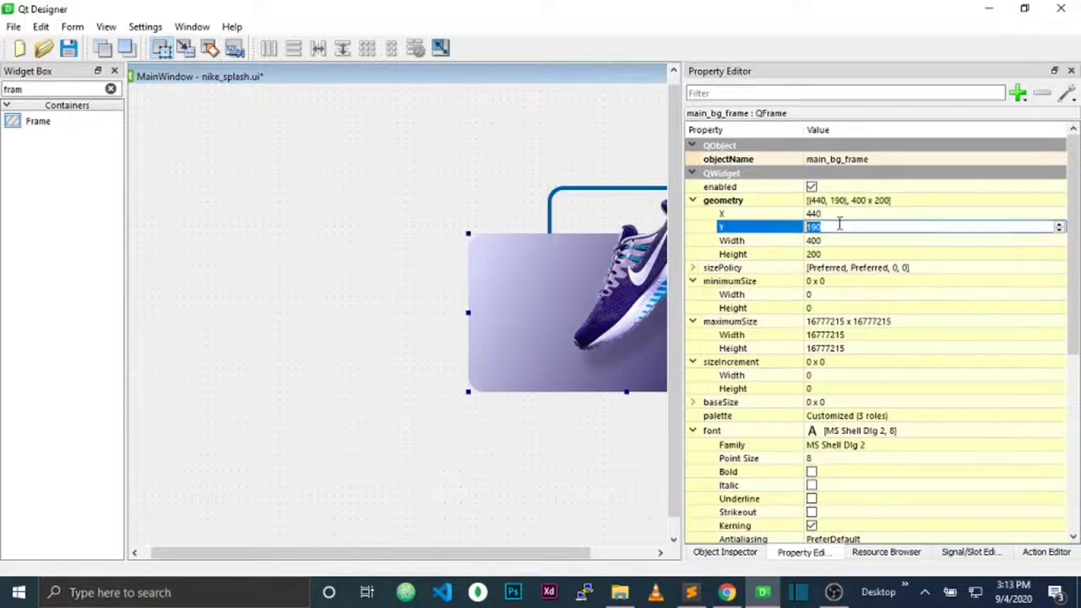
# - Move main_bg_frame so its right end sits behind the shoe's toe, at X 230, Y 180, and save the form
pyautogui.click(236, 598)
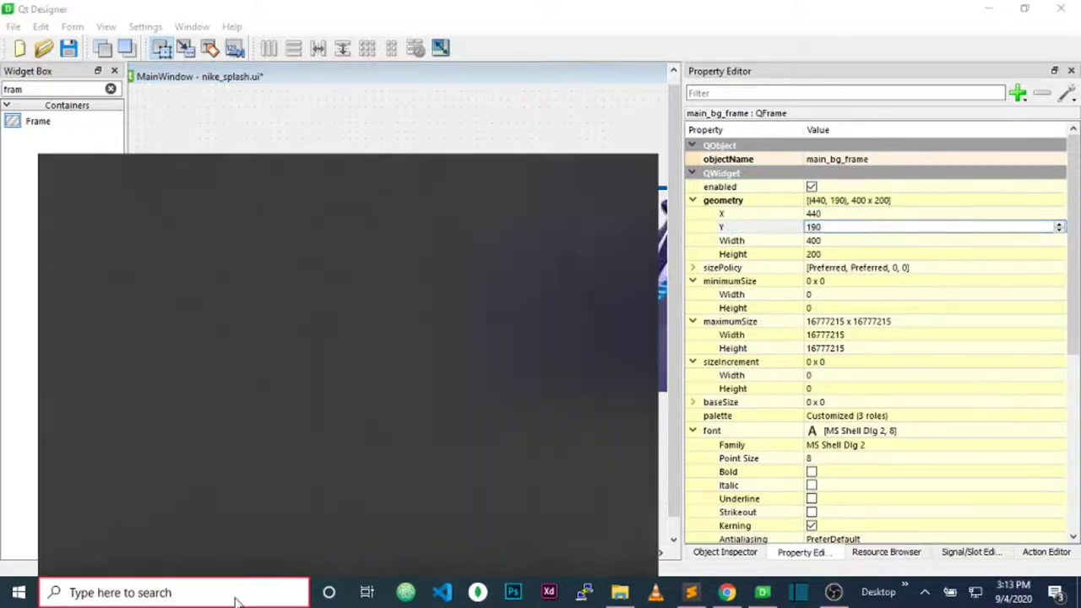
pyautogui.click(464, 502)
pyautogui.moveTo(454, 556); pyautogui.dragTo(519, 555)
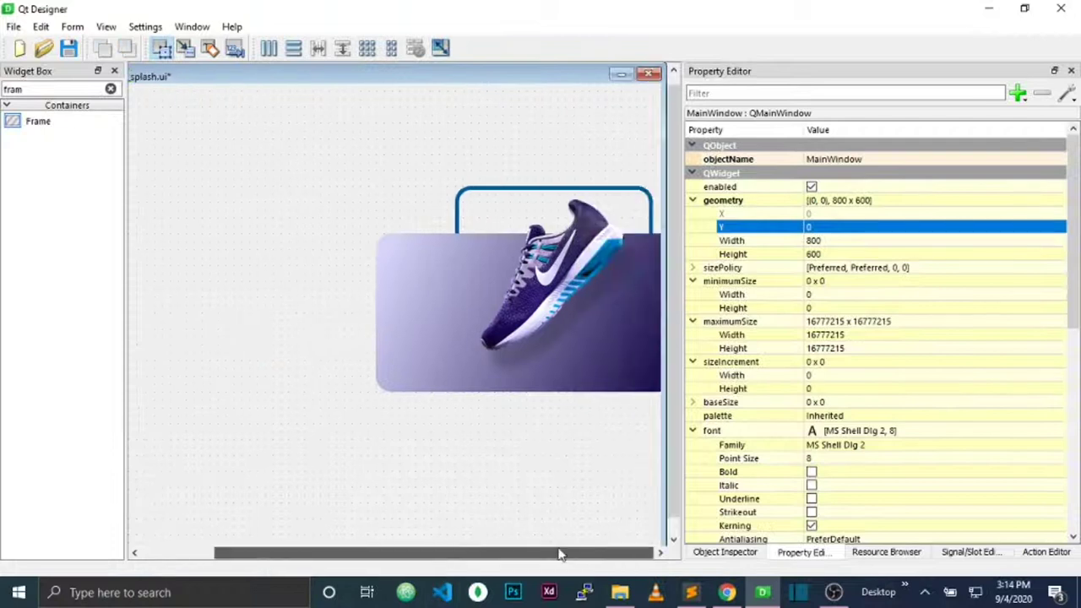
pyautogui.moveTo(442, 348); pyautogui.dragTo(304, 285)
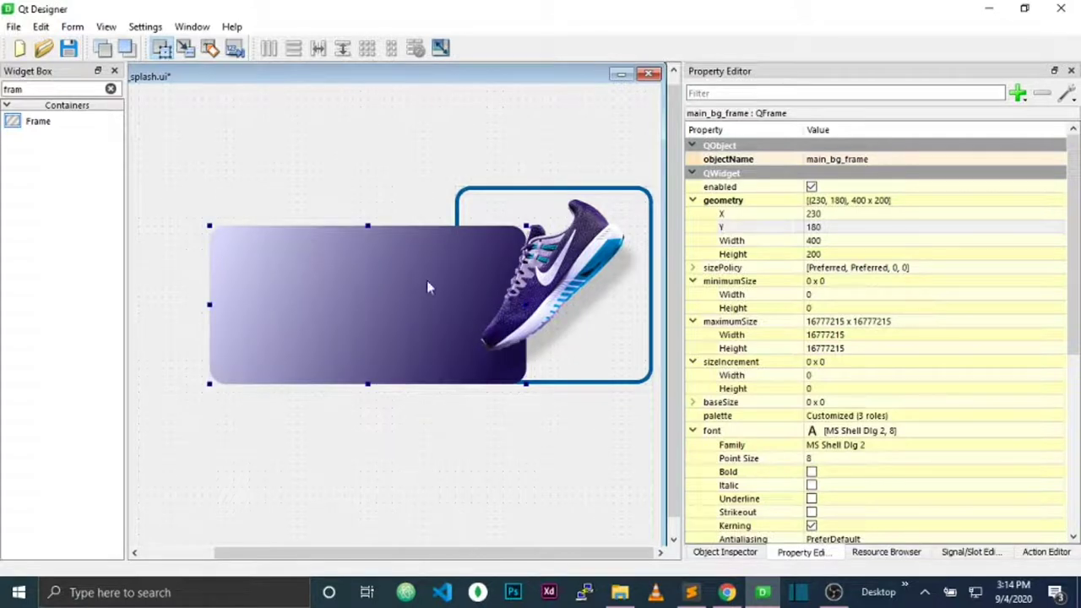
pyautogui.click(438, 526)
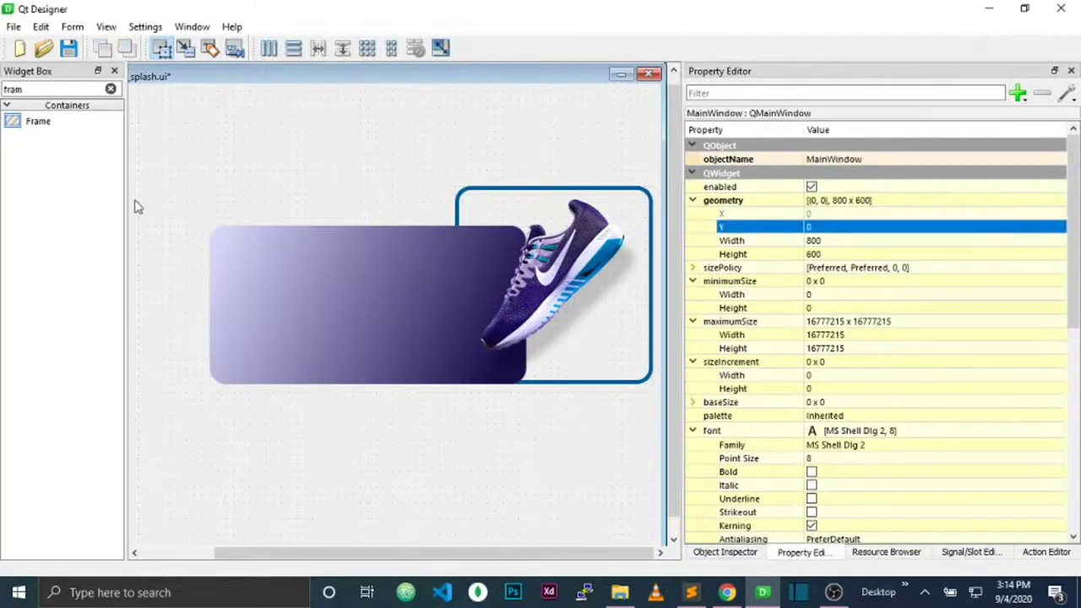
pyautogui.click(69, 48)
# - Add a frame inside main_bg_frame at about X 60, Y 20 and rename it logo_frame
pyautogui.moveTo(38, 123); pyautogui.dragTo(260, 252)
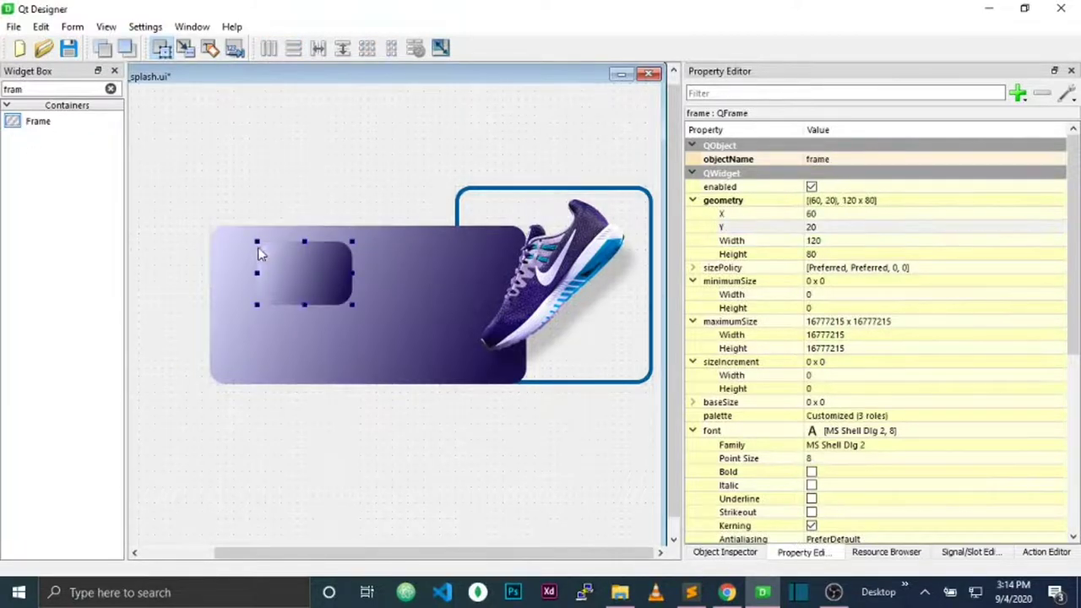
pyautogui.click(709, 554)
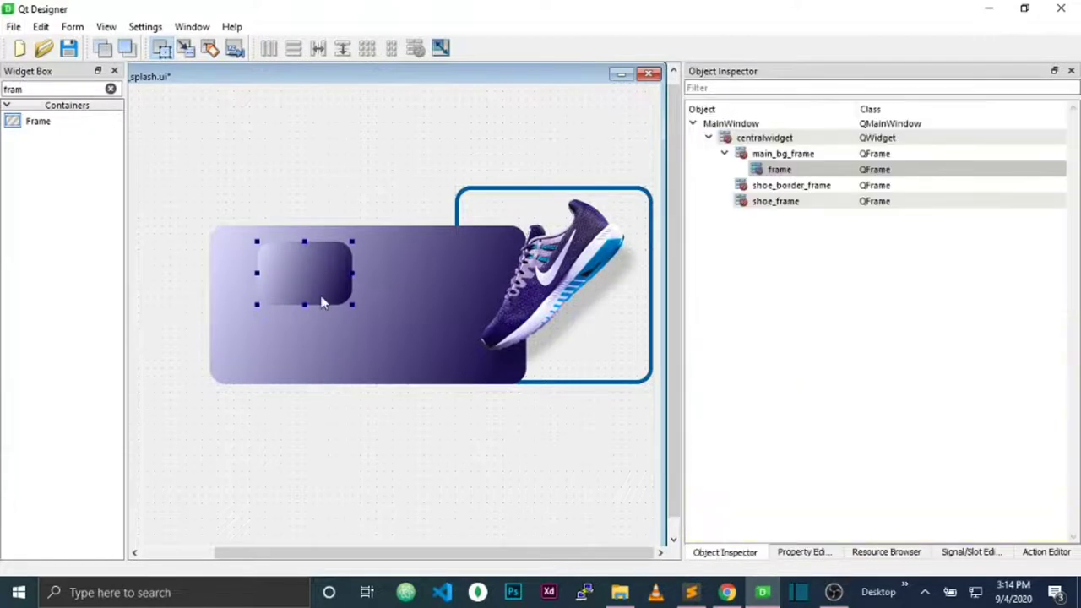
pyautogui.doubleClick(772, 168)
pyautogui.click(772, 168)
pyautogui.write('logo_')
pyautogui.click(786, 154)
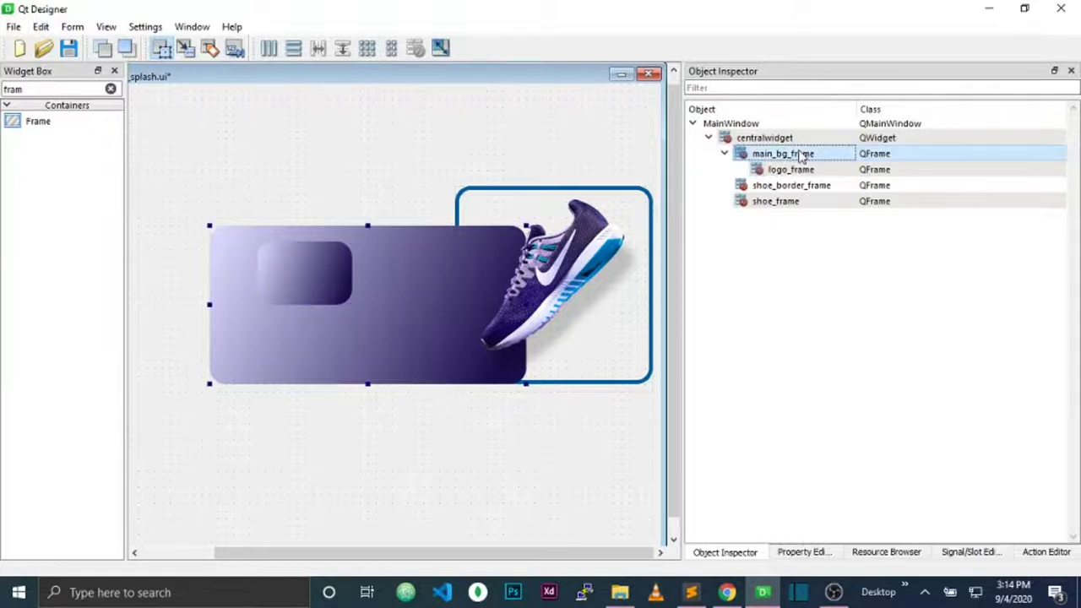
# - Apply the nike_logo.png resource as the image in logo_frame's style sheet
pyautogui.click(278, 271)
pyautogui.rightClick(277, 270)
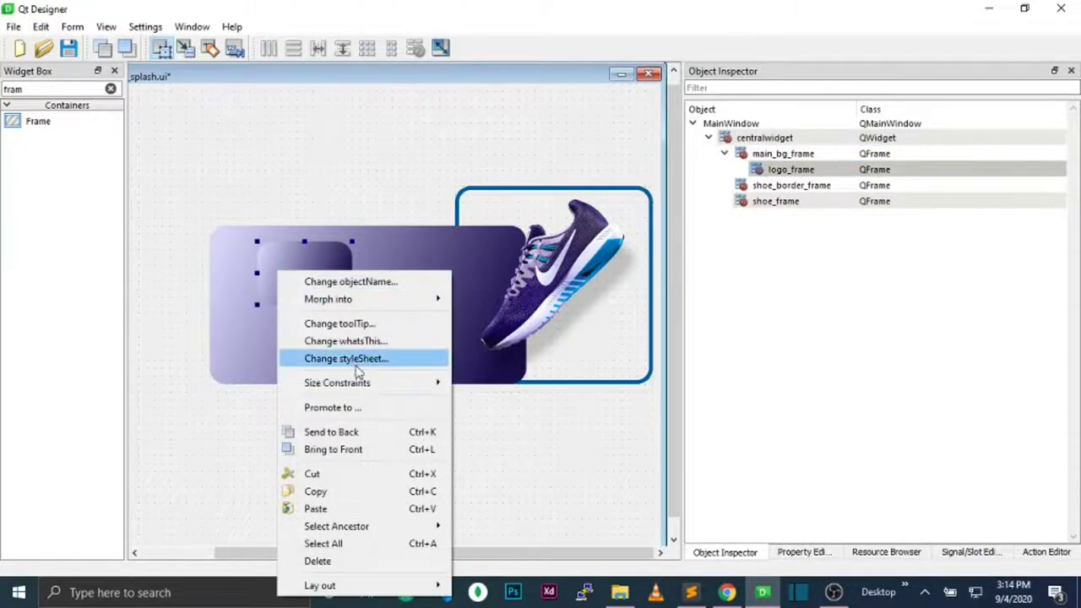
pyautogui.click(353, 359)
pyautogui.click(740, 87)
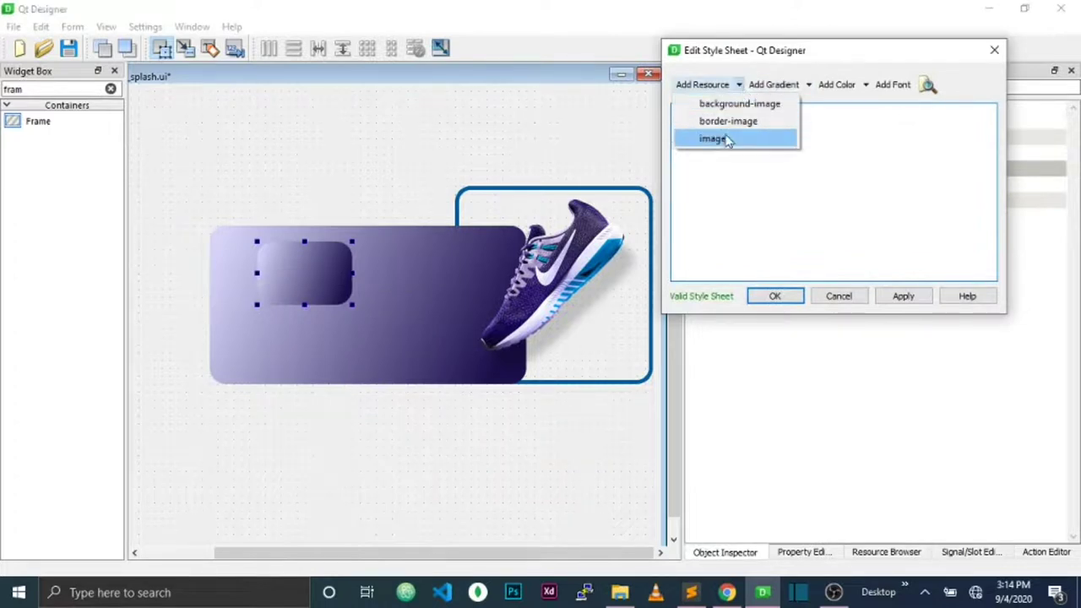
pyautogui.click(724, 141)
pyautogui.click(403, 257)
pyautogui.click(589, 250)
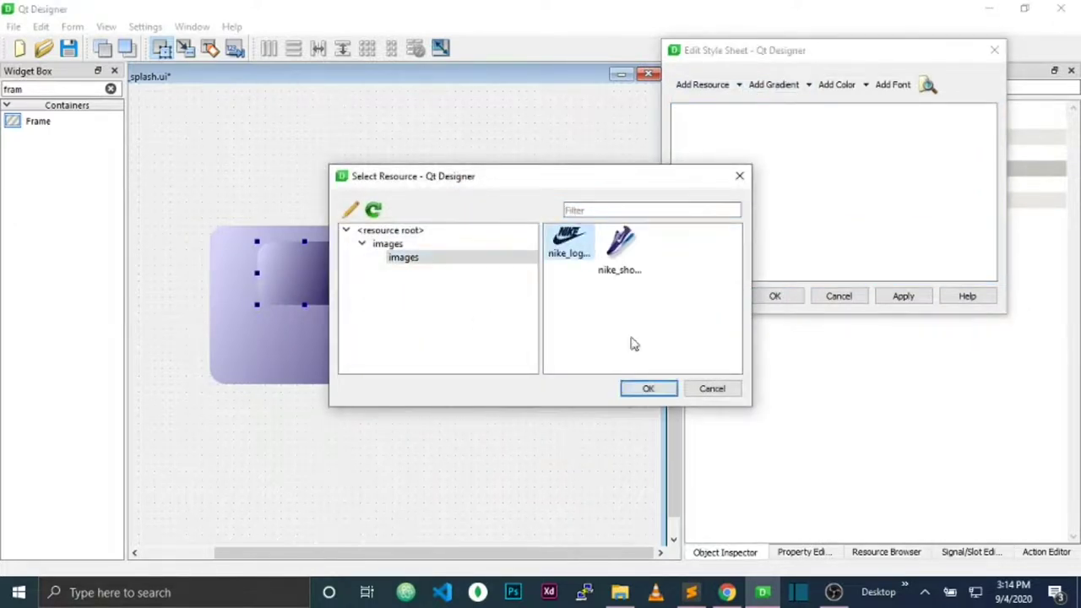
pyautogui.click(647, 388)
pyautogui.click(920, 300)
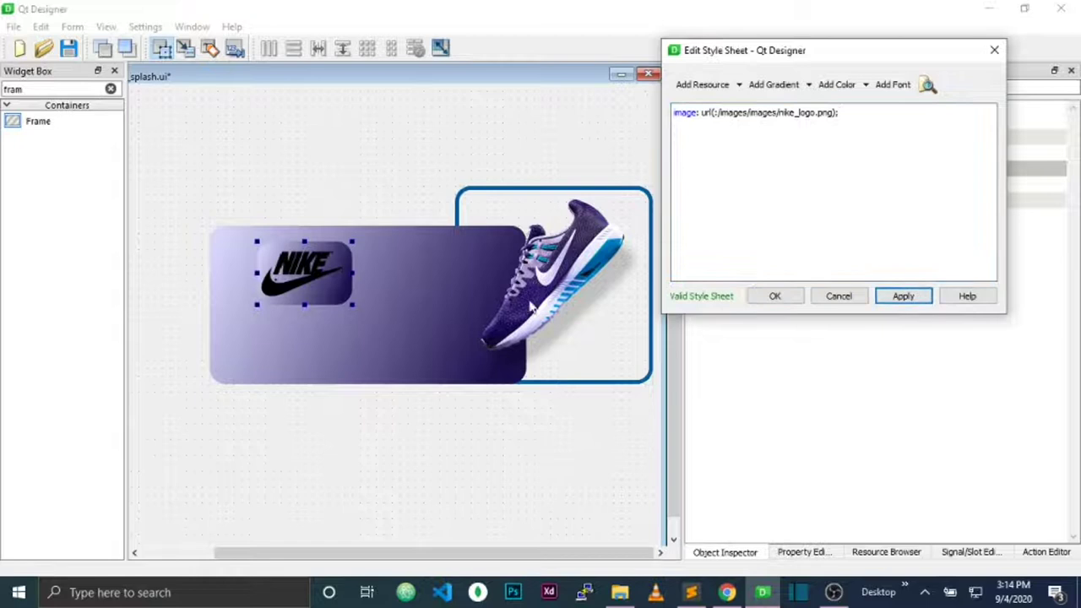
# - Add background-color: none; to logo_frame's style sheet and apply it
pyautogui.click(852, 114)
pyautogui.write('background-color: none;')
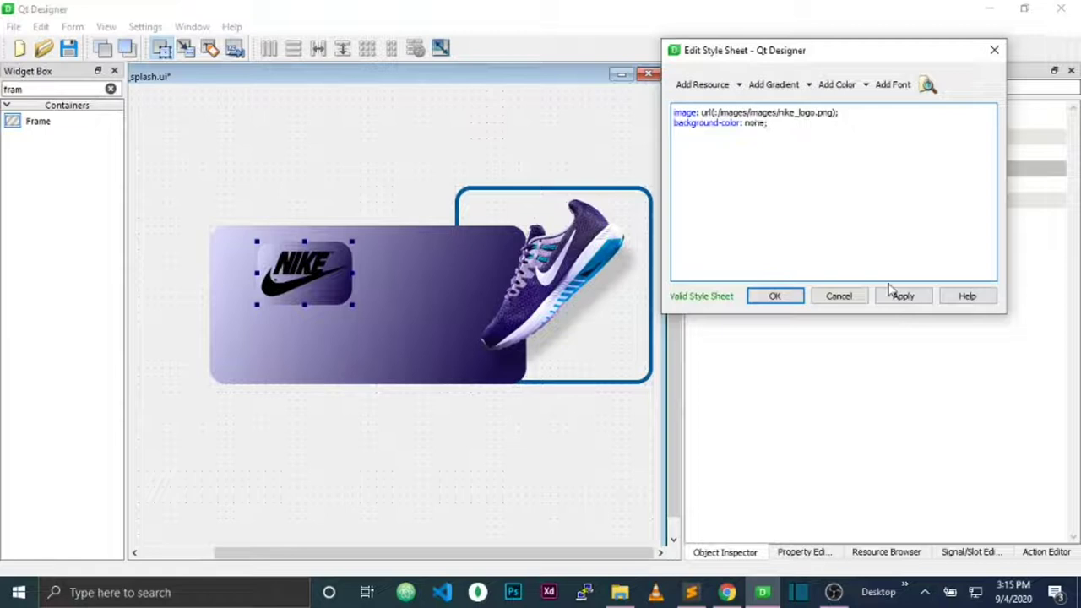
pyautogui.click(903, 297)
pyautogui.click(776, 297)
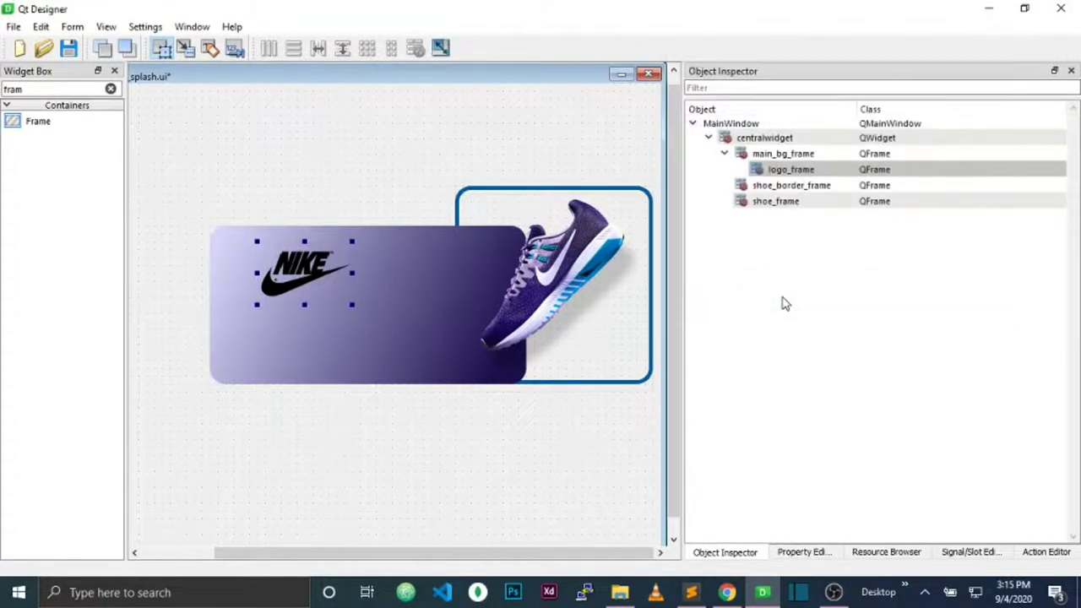
# - Move logo_frame into the upper-left corner of main_bg_frame
pyautogui.moveTo(301, 277); pyautogui.dragTo(262, 271)
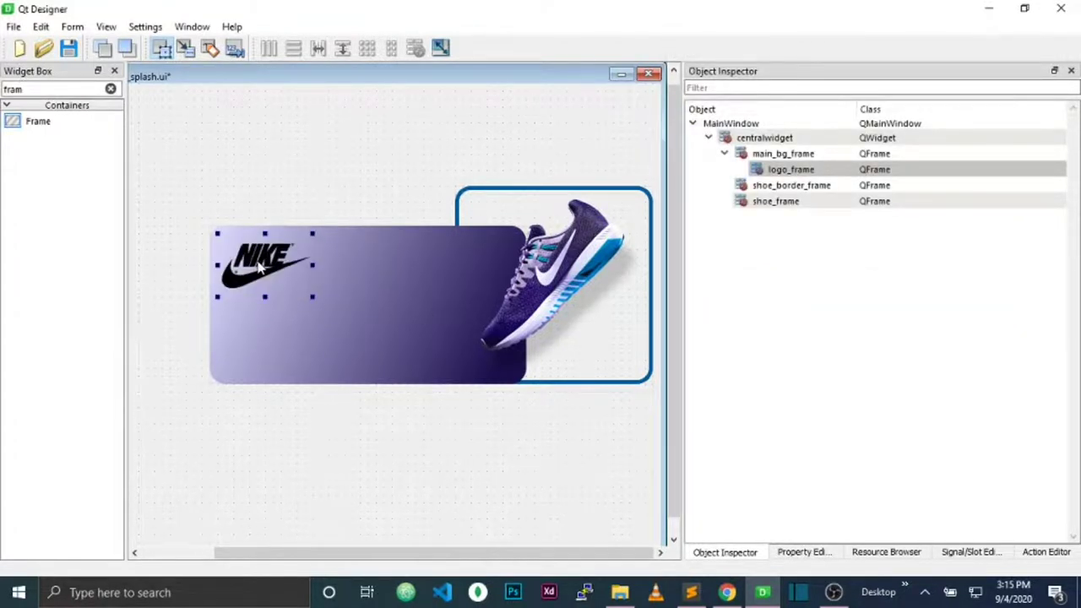
pyautogui.click(337, 174)
pyautogui.click(262, 274)
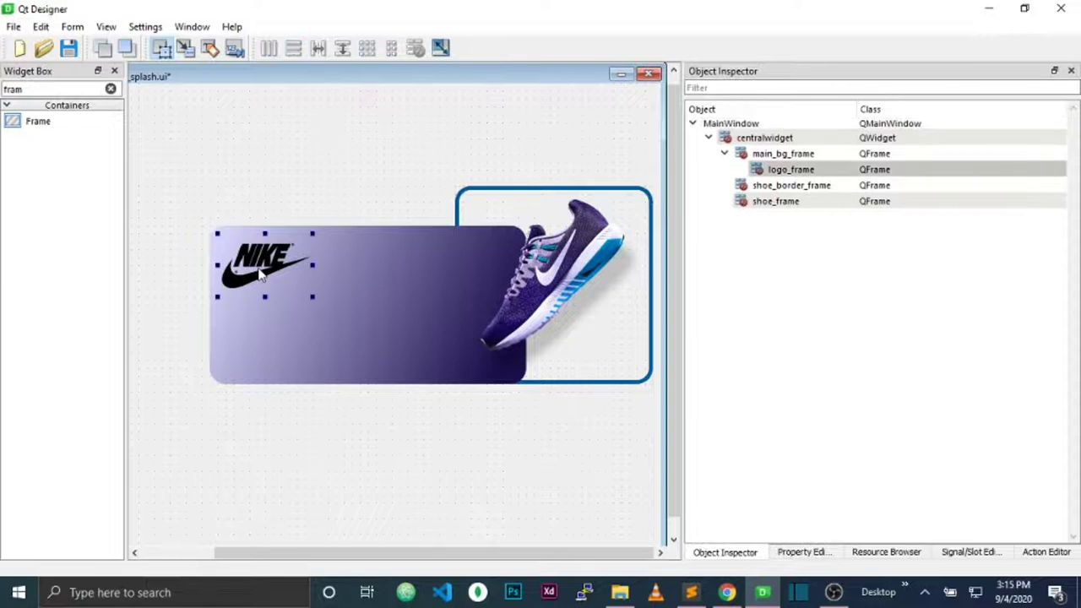
pyautogui.click(329, 440)
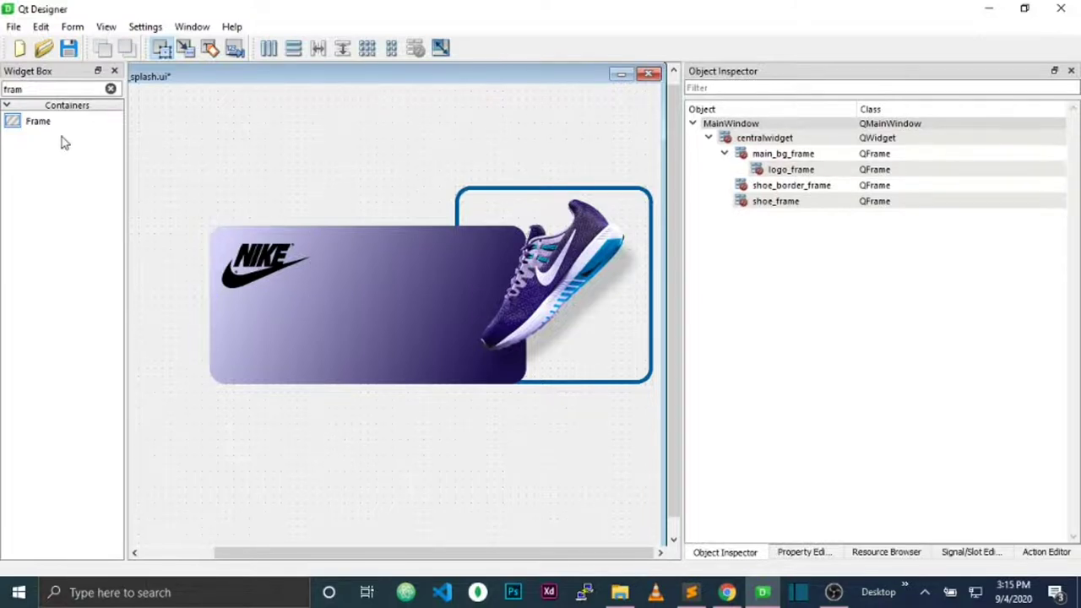
# - Add another frame to the lower middle of main_bg_frame and open its object name for editing
pyautogui.moveTo(12, 124); pyautogui.dragTo(337, 301)
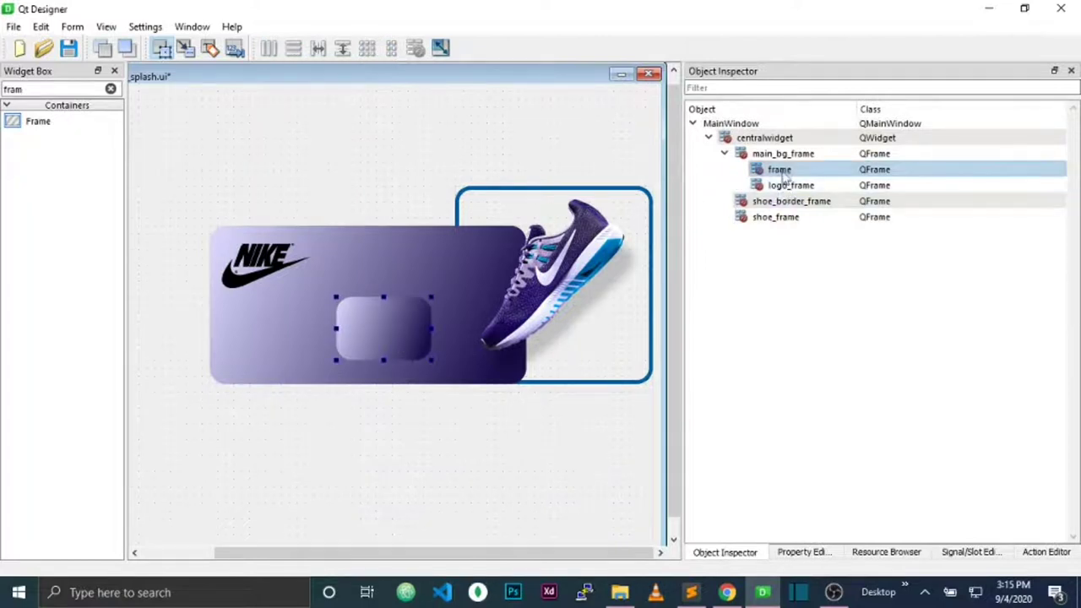
pyautogui.click(774, 169)
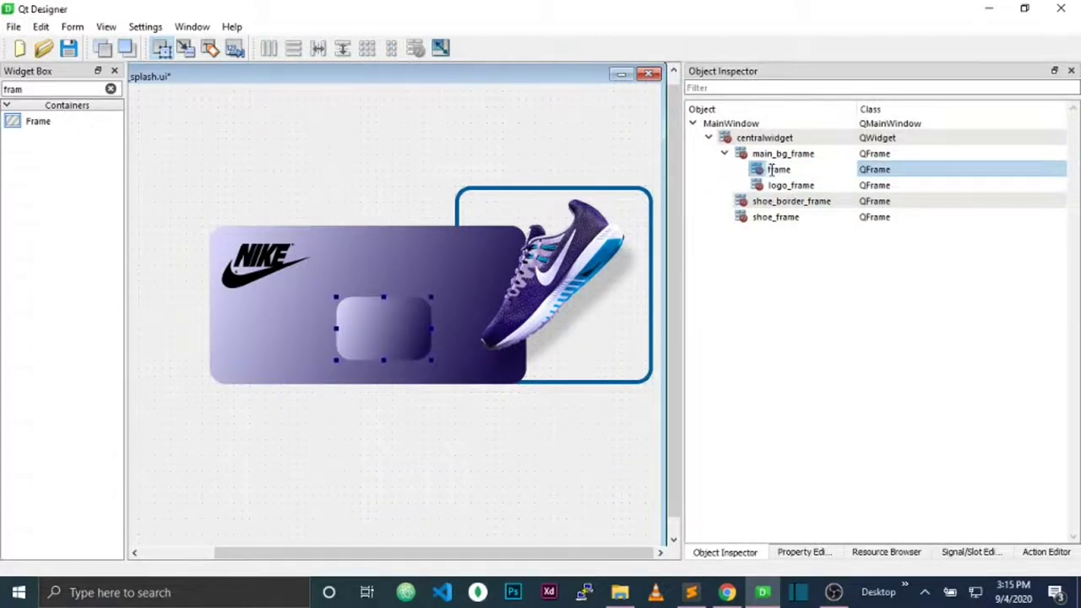